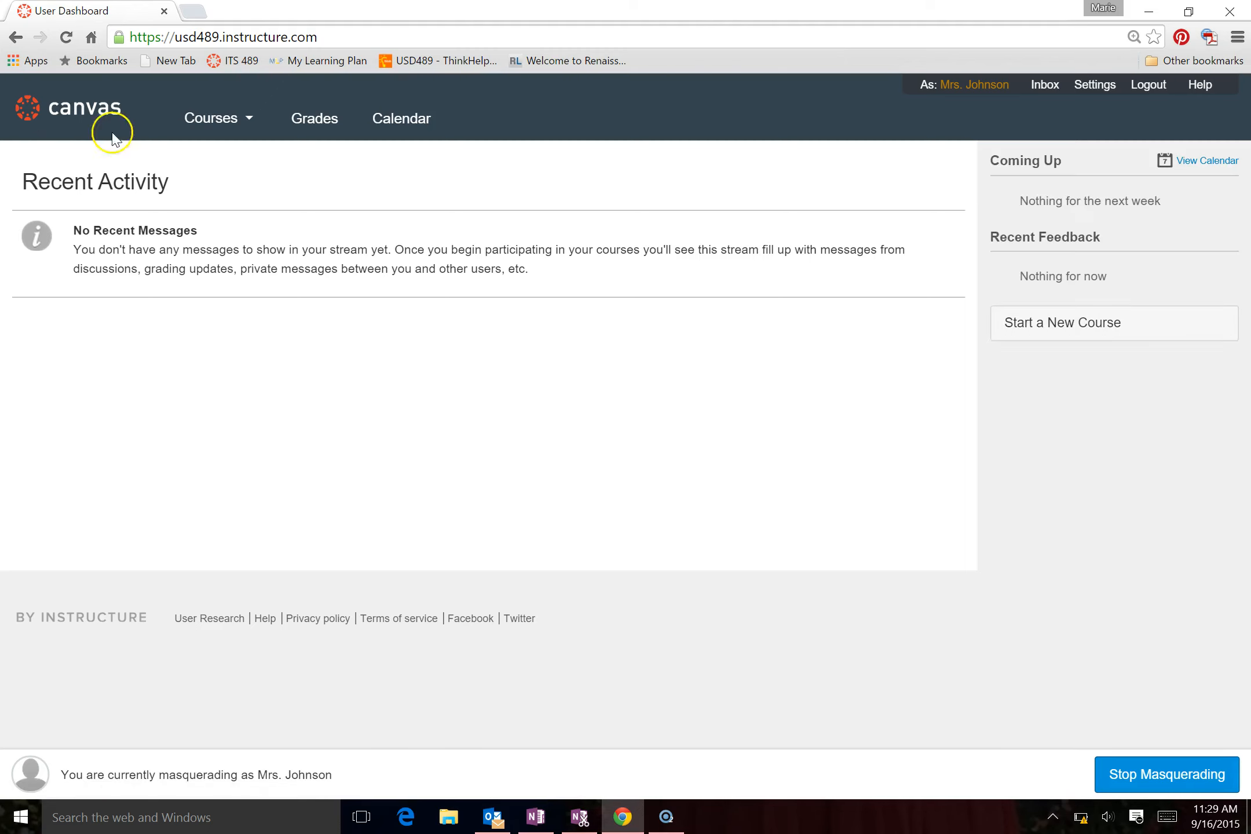
Open the 4 Language Arts-10(A)-15-16 course and go to its section page through the course settings
{"action": "left_click", "coordinate": [217, 139]}
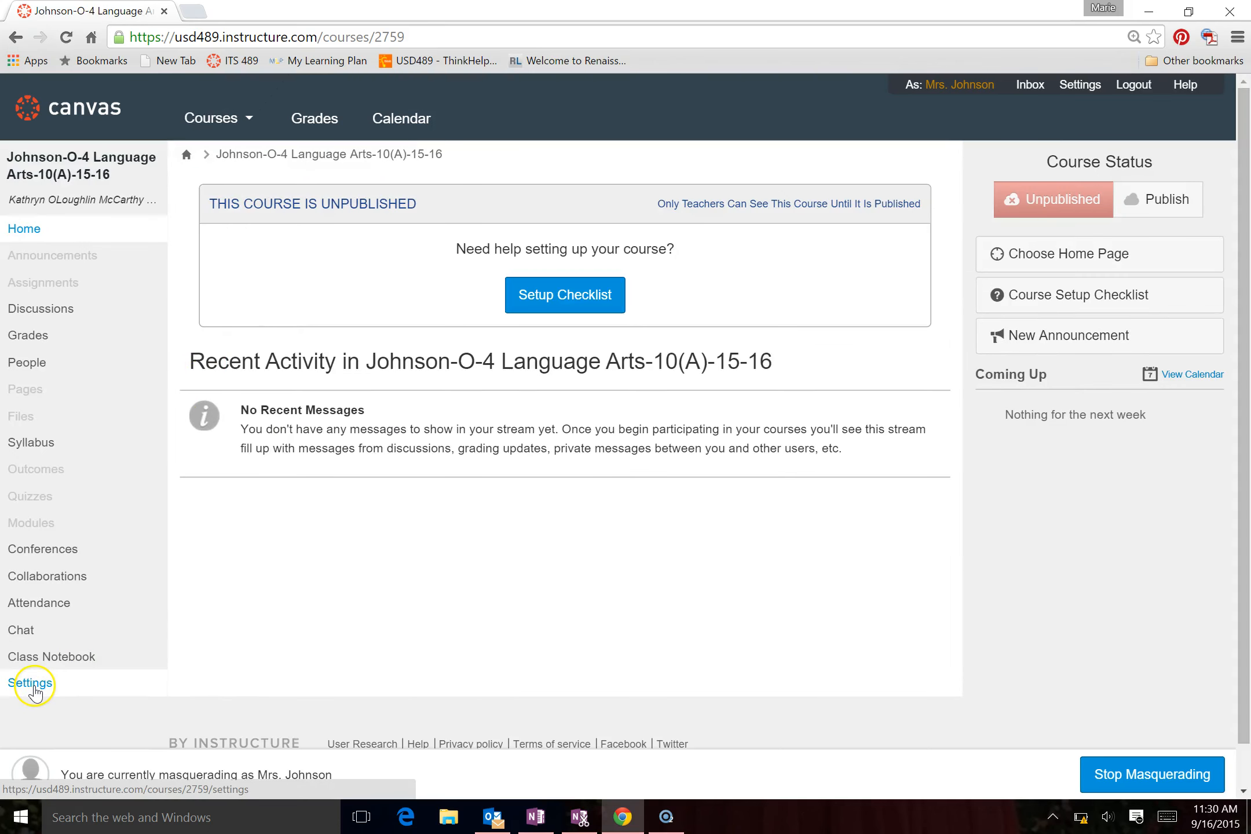
{"action": "left_click", "coordinate": [34, 687]}
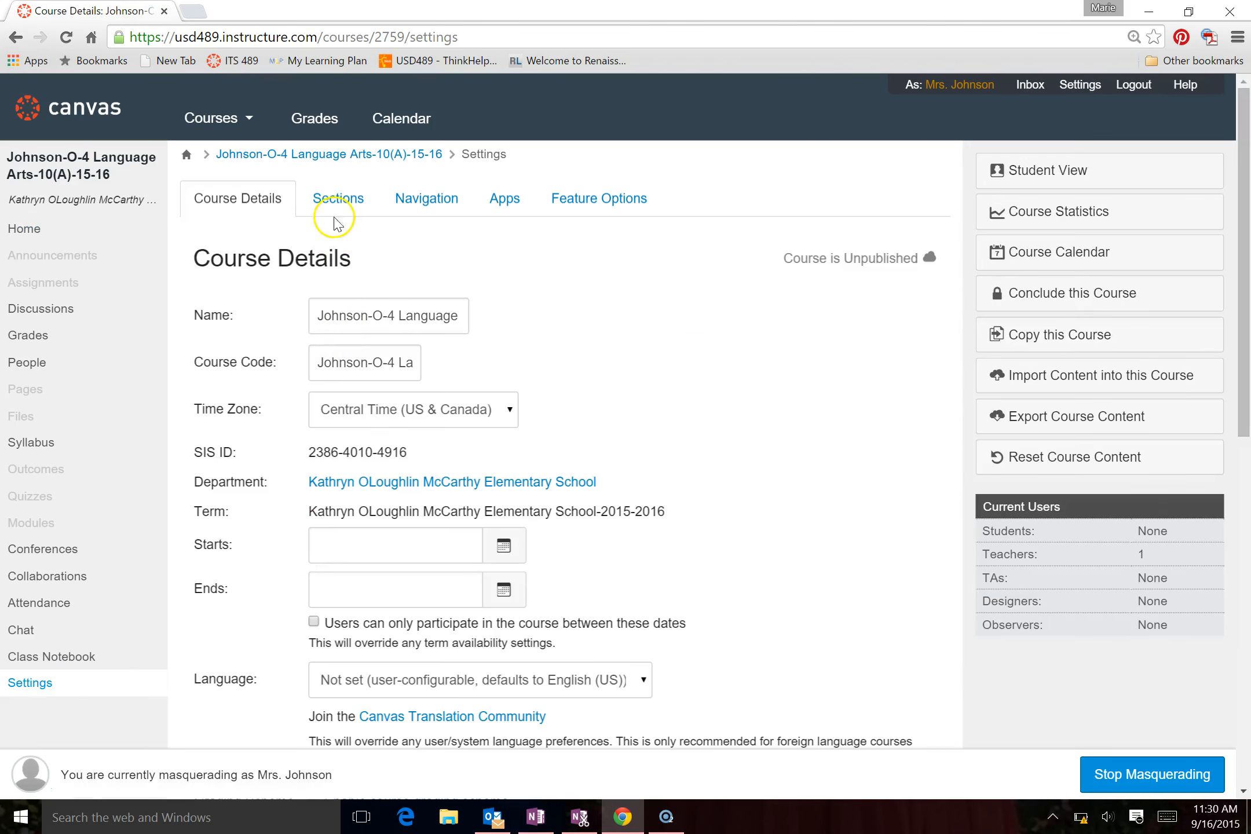
{"action": "left_click", "coordinate": [339, 202]}
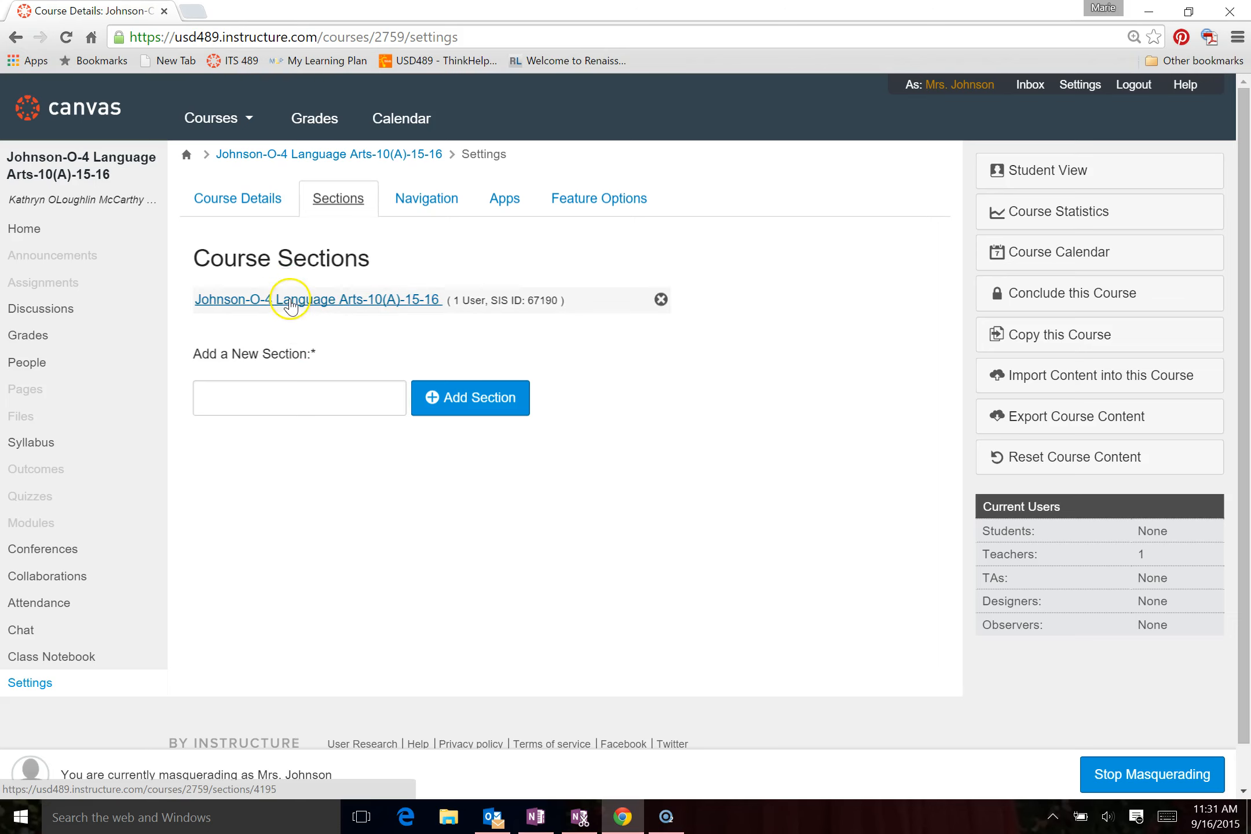
{"action": "left_click", "coordinate": [293, 301]}
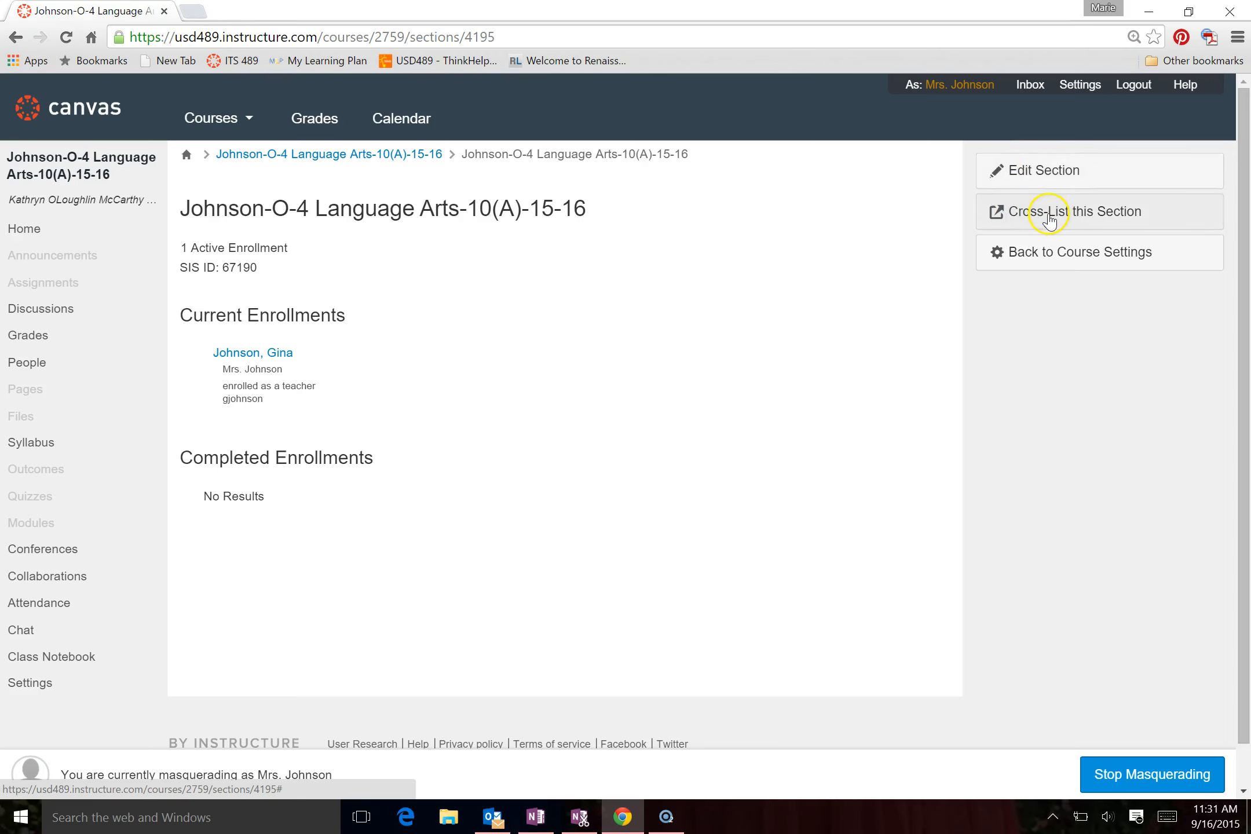
Cross-list the Language Arts section into the teacher's manually created 4A course, finding it with the search "mrs"
{"action": "left_click", "coordinate": [1050, 222]}
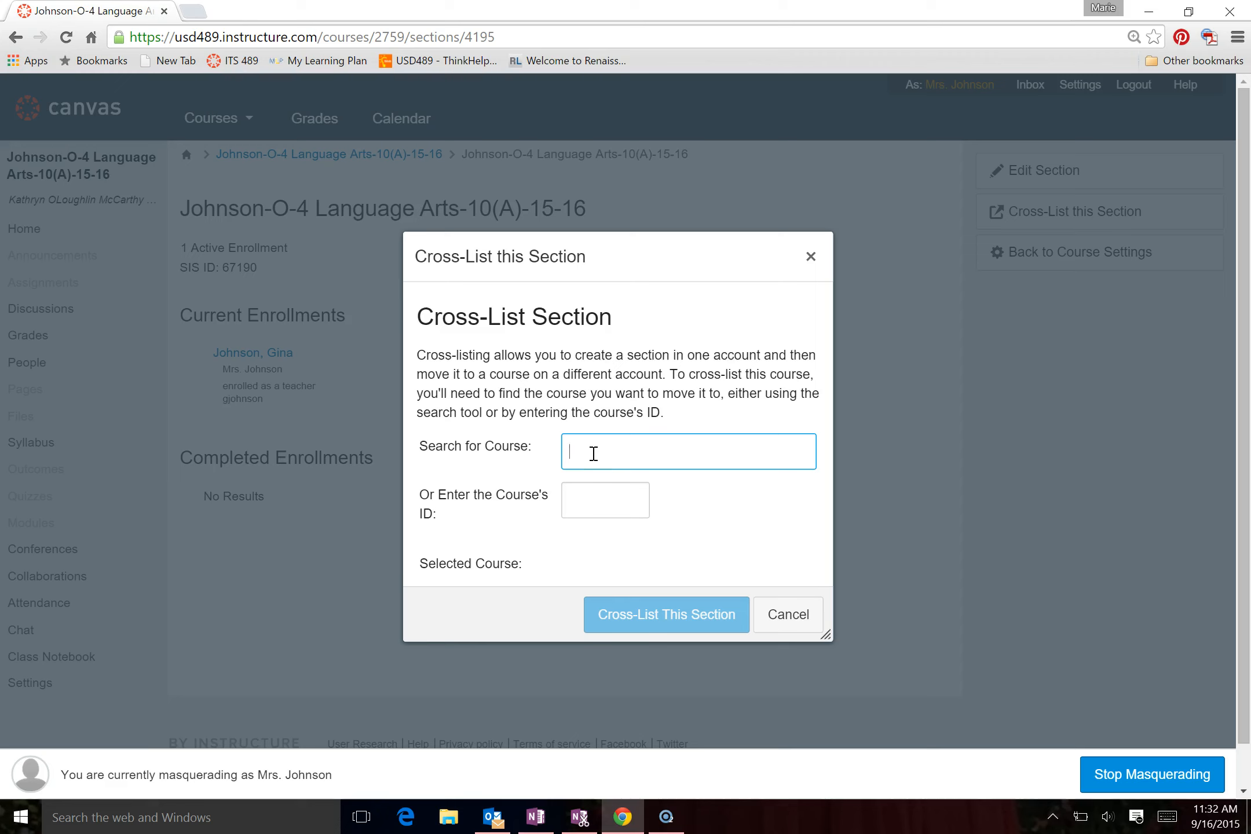
{"action": "type", "text": "mrs"}
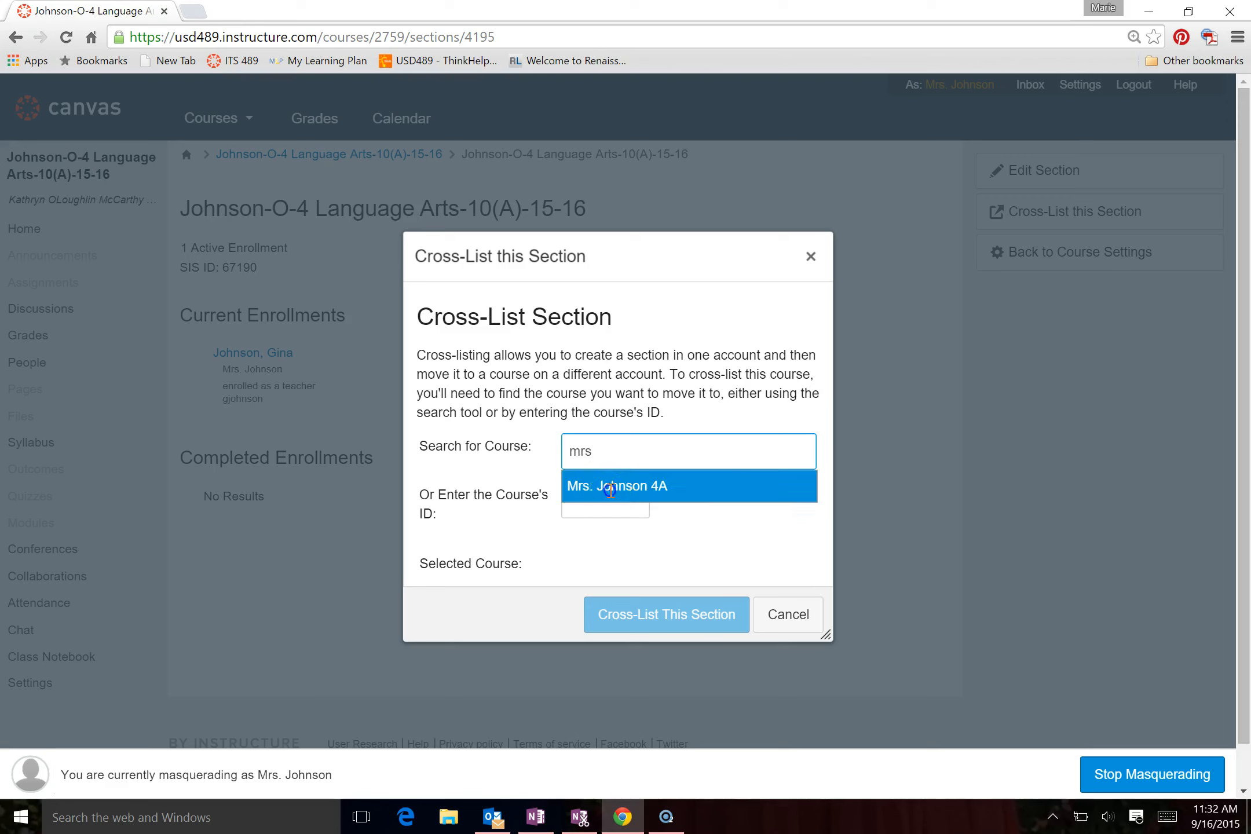
{"action": "left_click", "coordinate": [610, 487]}
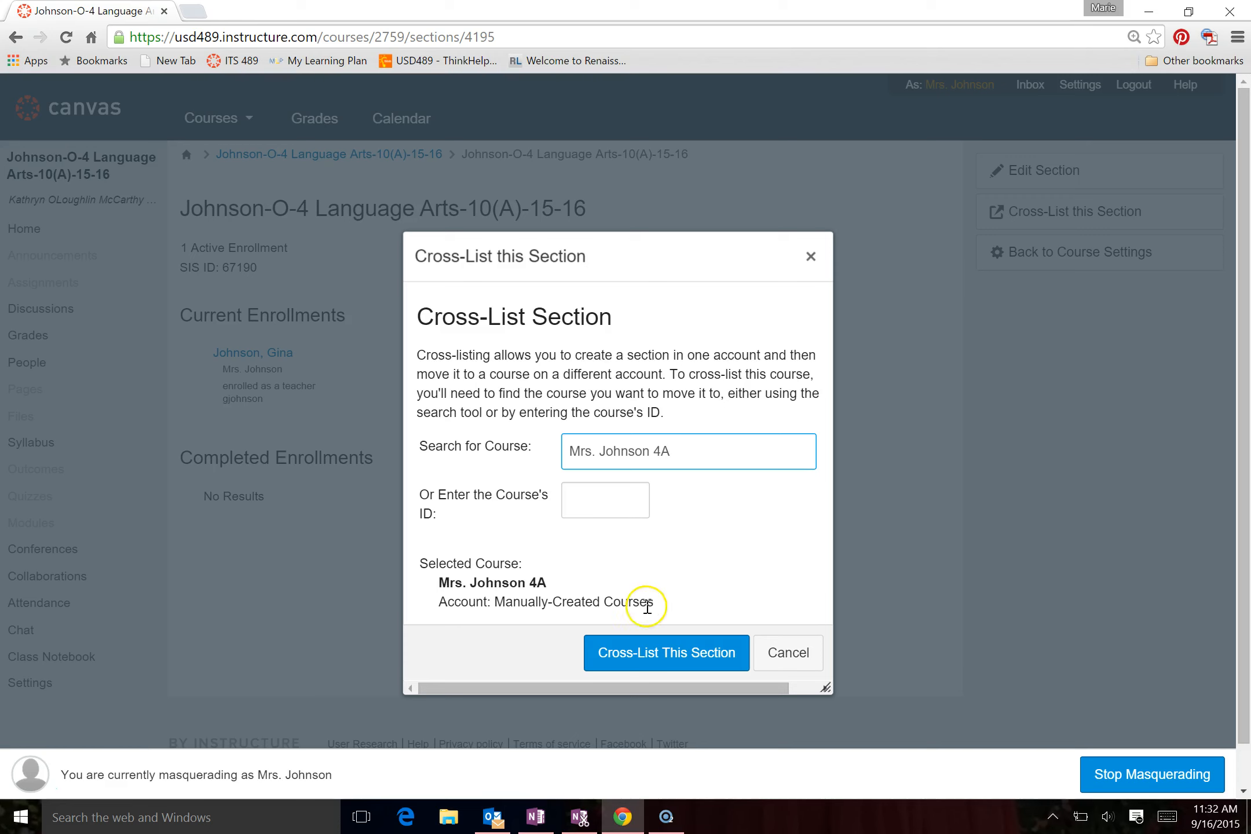
{"action": "left_click", "coordinate": [642, 661]}
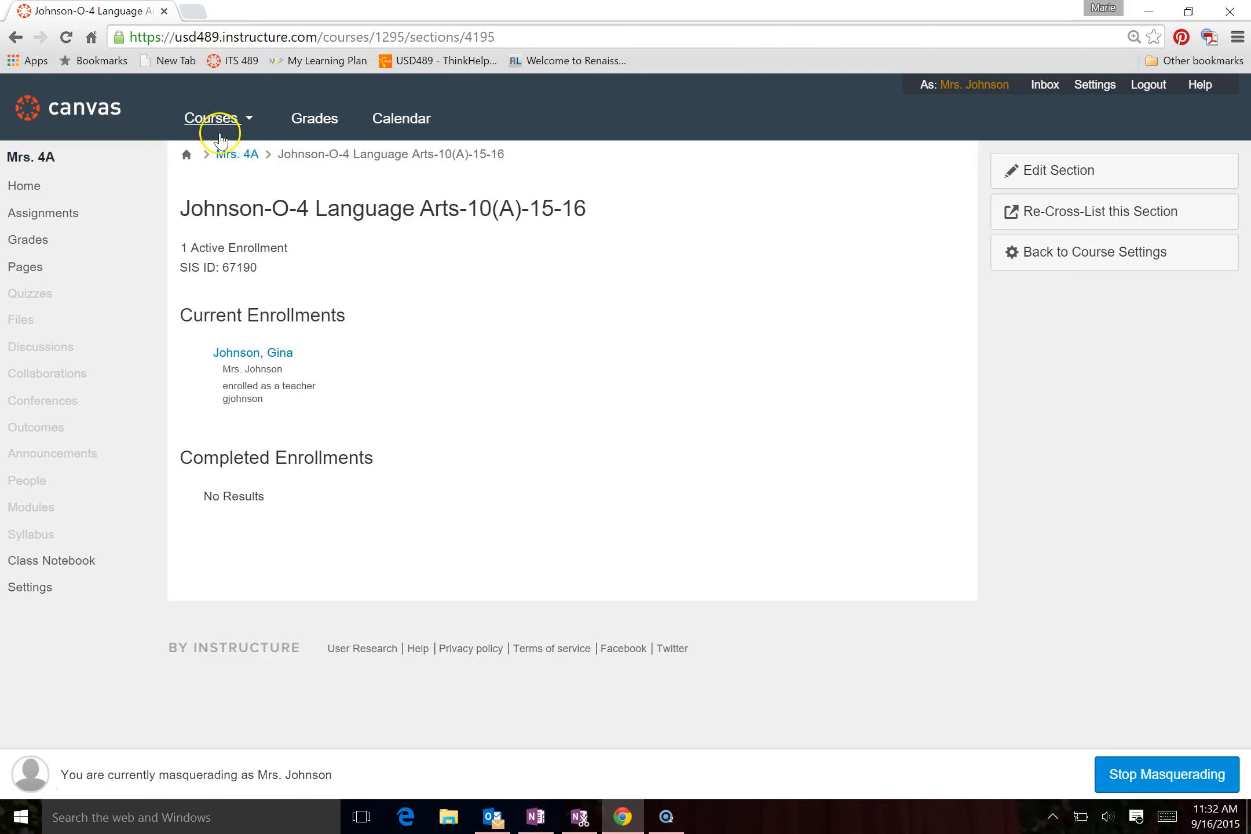
Open the 4 Math-12(A)-15-16 course and go to its section page through the course settings
{"action": "mouse_move", "coordinate": [210, 121]}
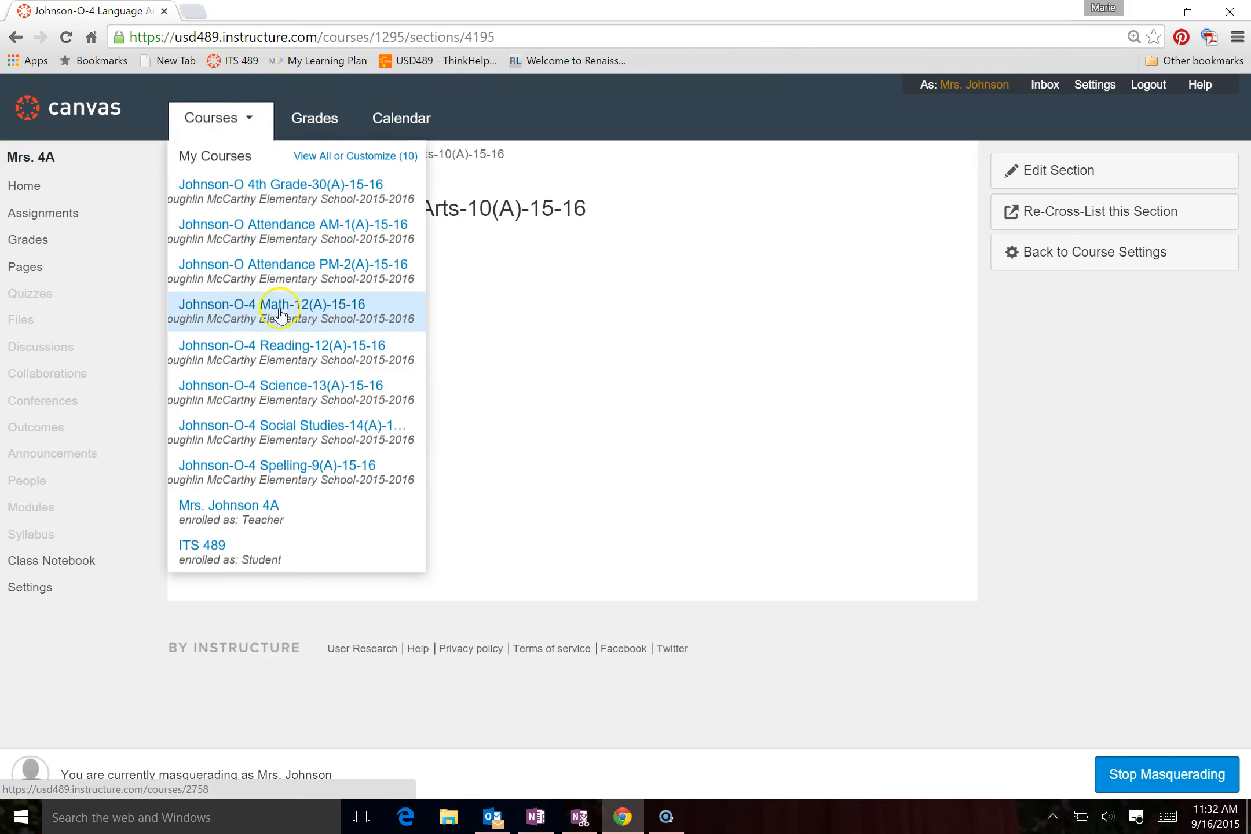
{"action": "left_click", "coordinate": [299, 316]}
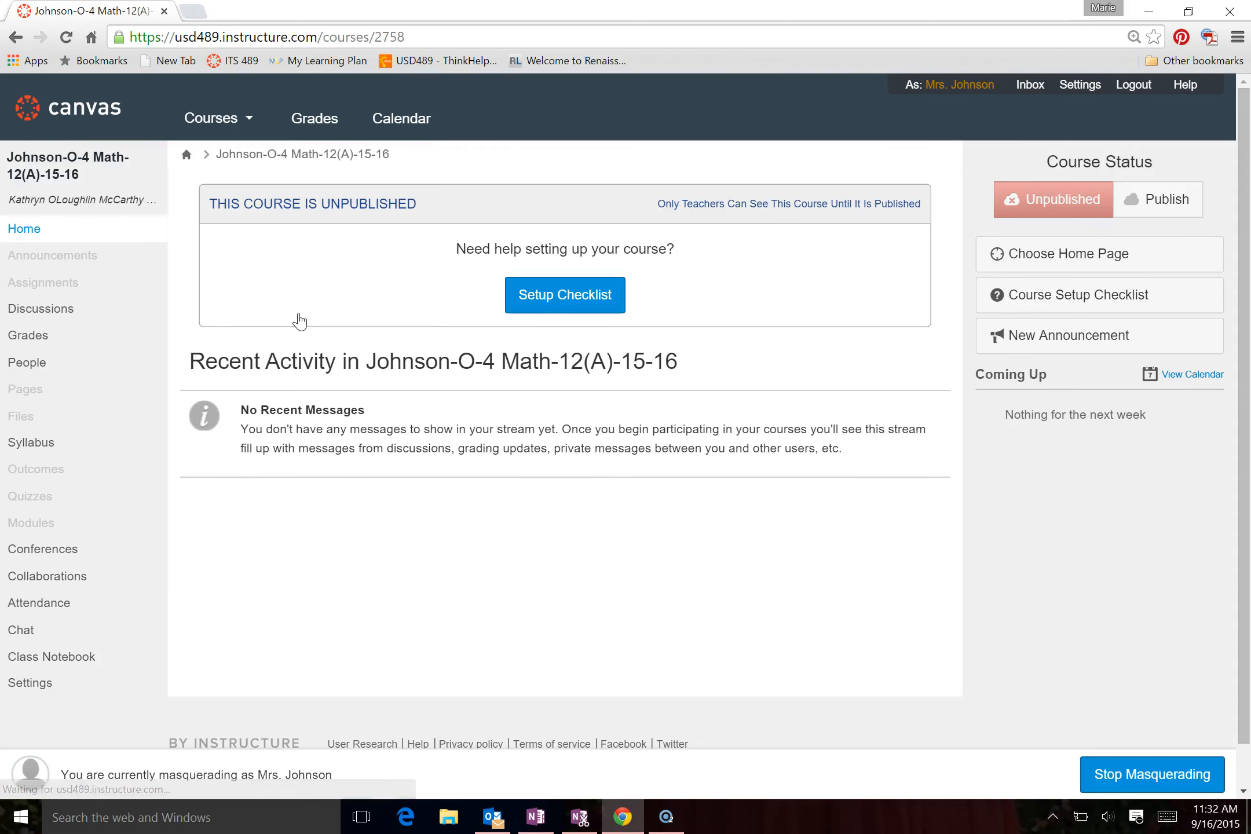
{"action": "left_click", "coordinate": [55, 659]}
{"action": "left_click", "coordinate": [38, 685]}
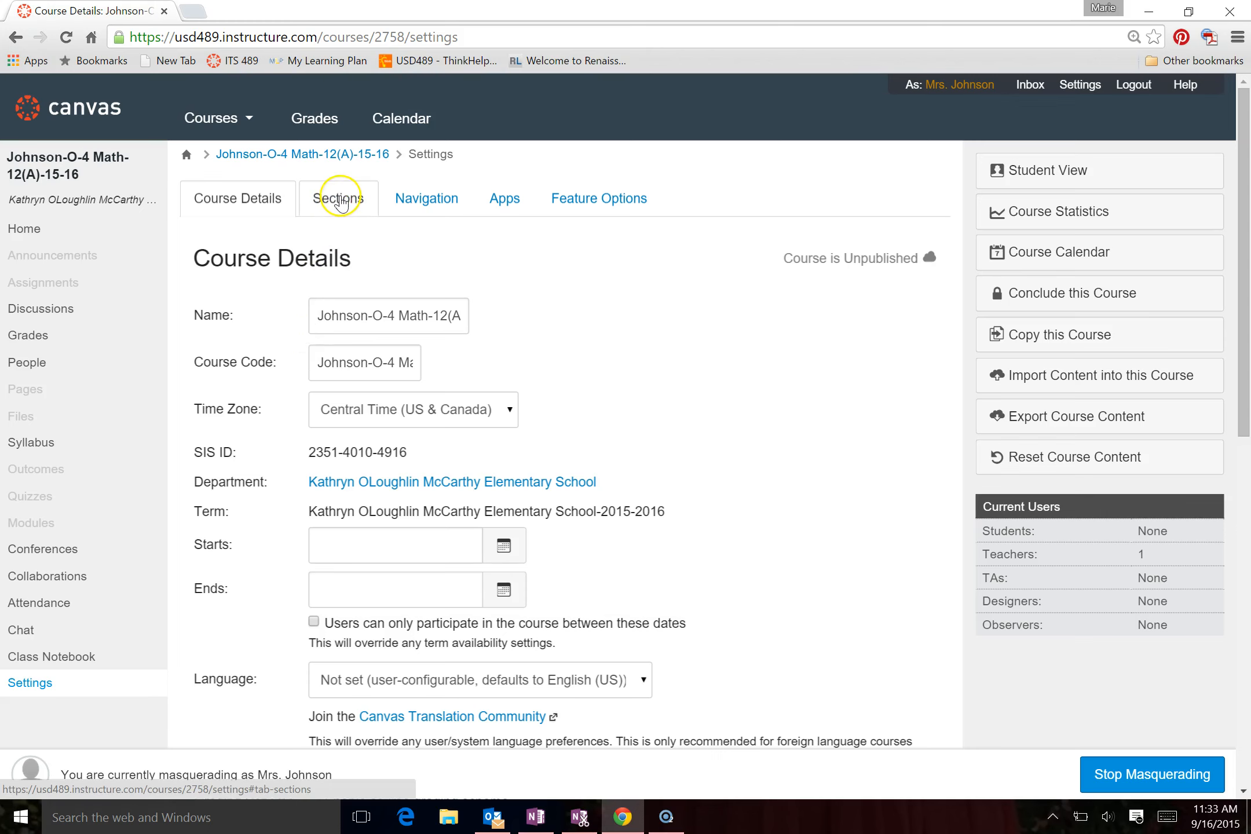
{"action": "left_click", "coordinate": [339, 200]}
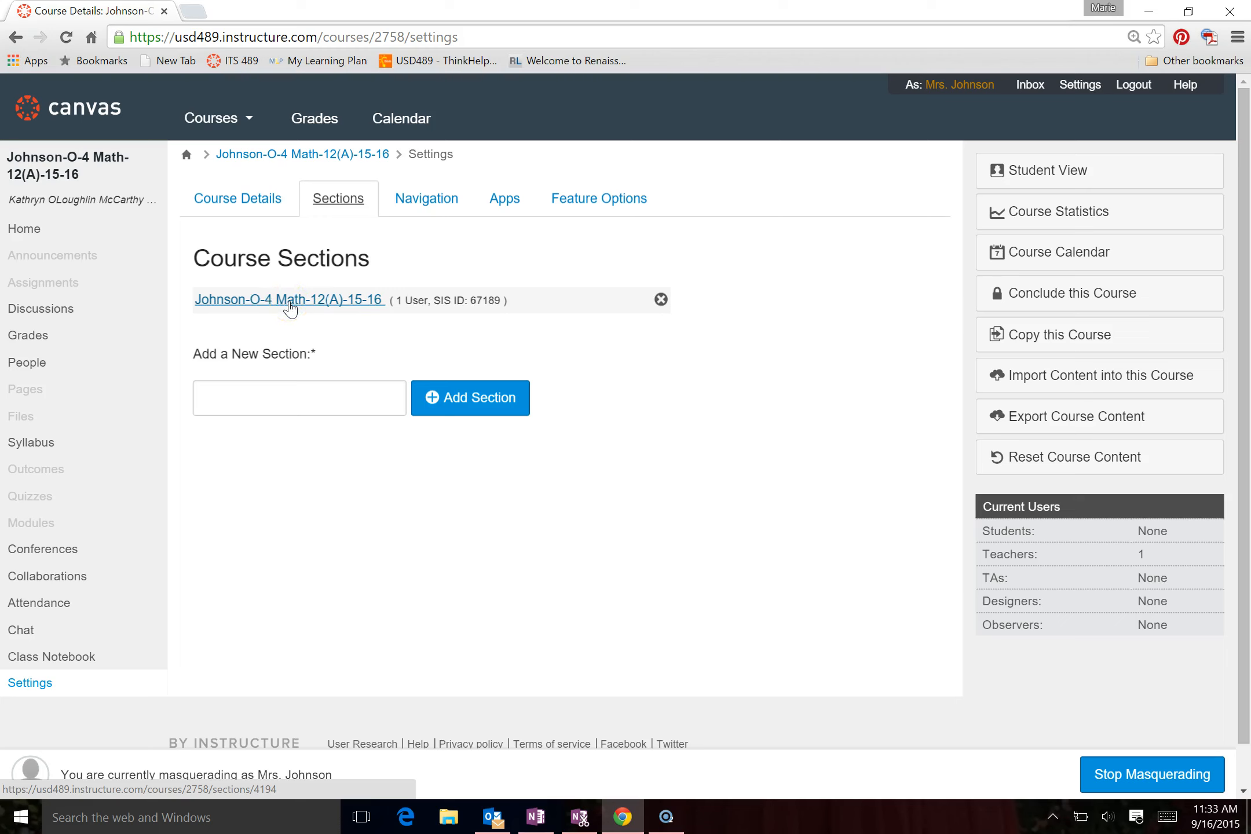
{"action": "left_click", "coordinate": [290, 300]}
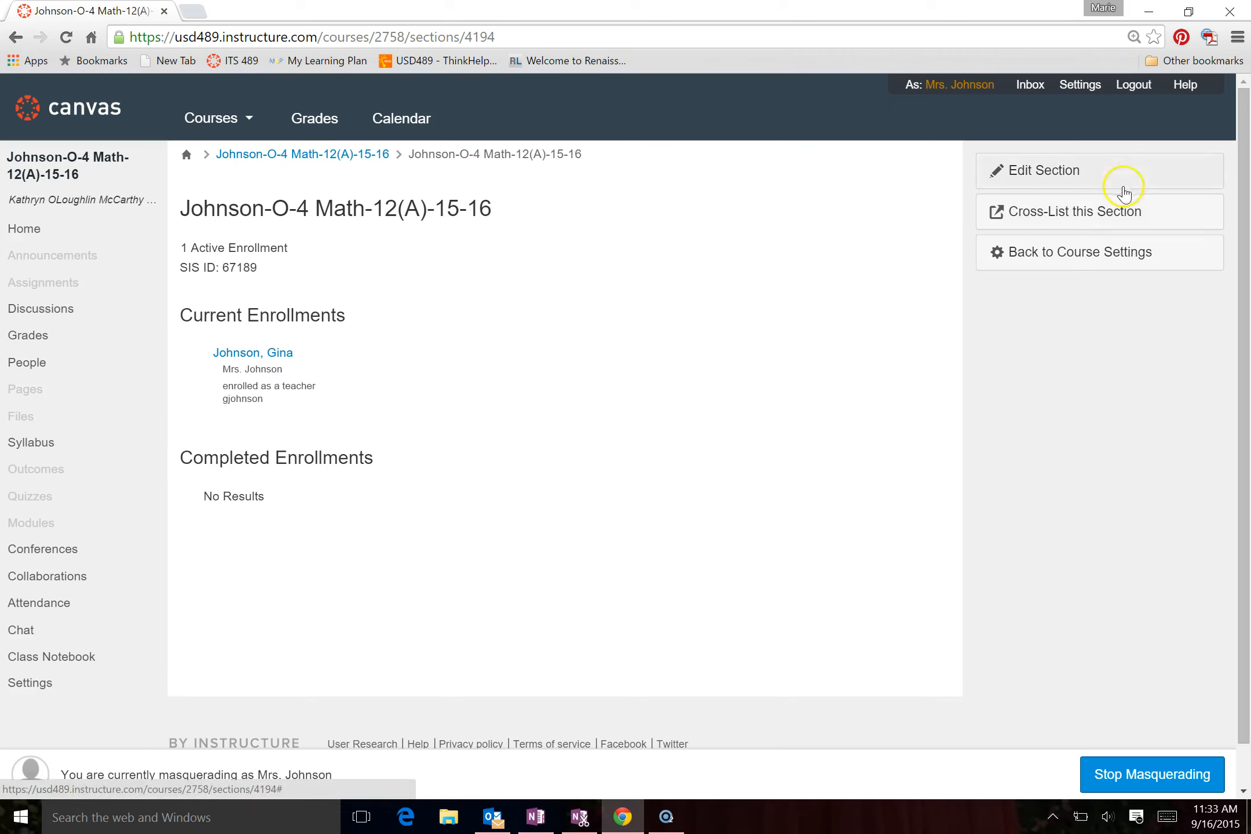
Cross-list the Math section into the teacher's 4A course, finding it with the search "mr"
{"action": "left_click", "coordinate": [1068, 213]}
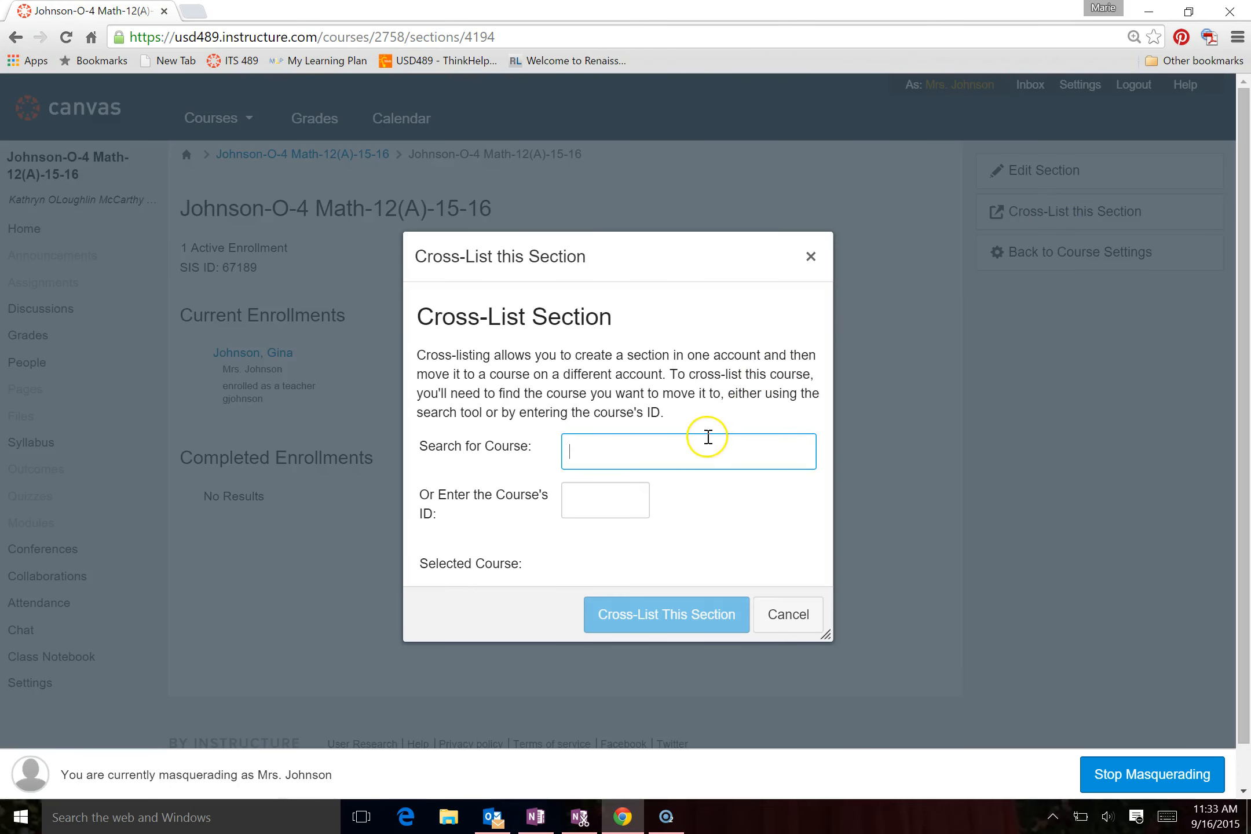
{"action": "type", "text": "mr"}
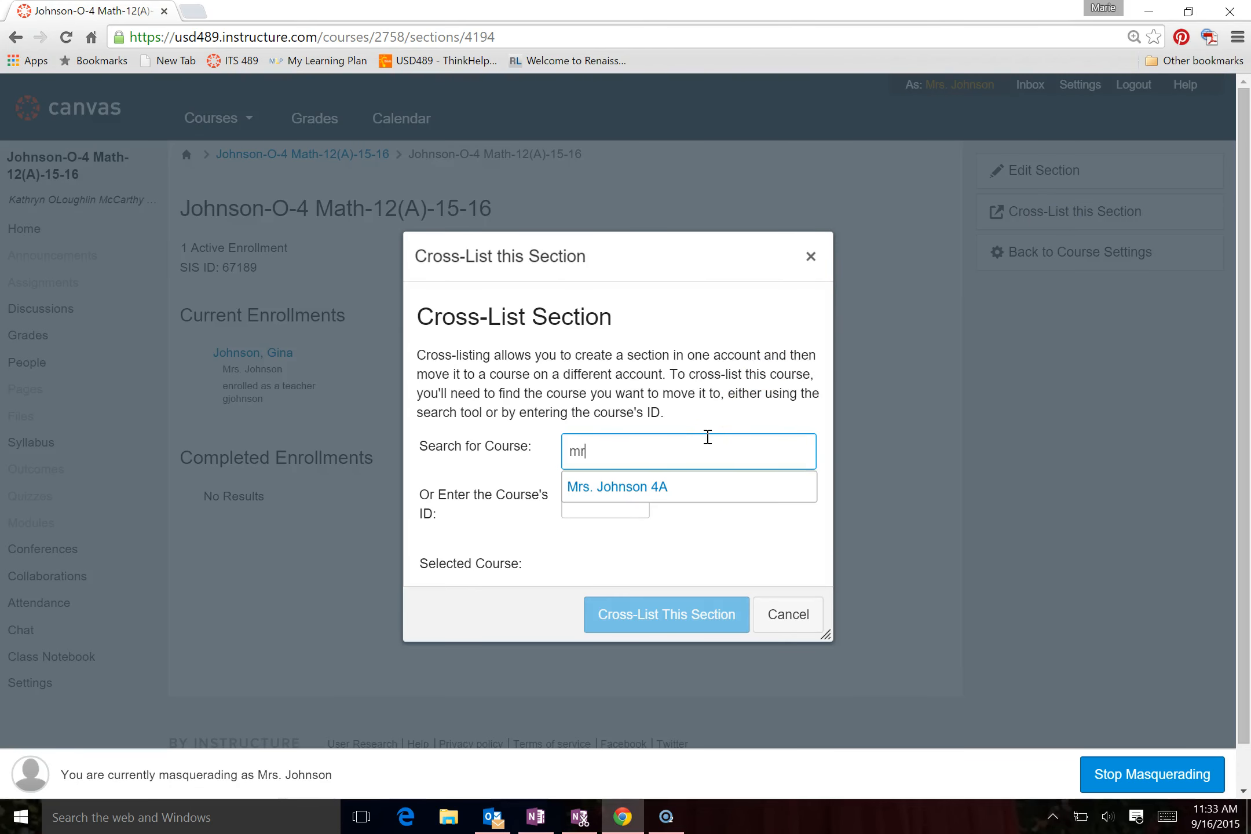
{"action": "left_click", "coordinate": [648, 486]}
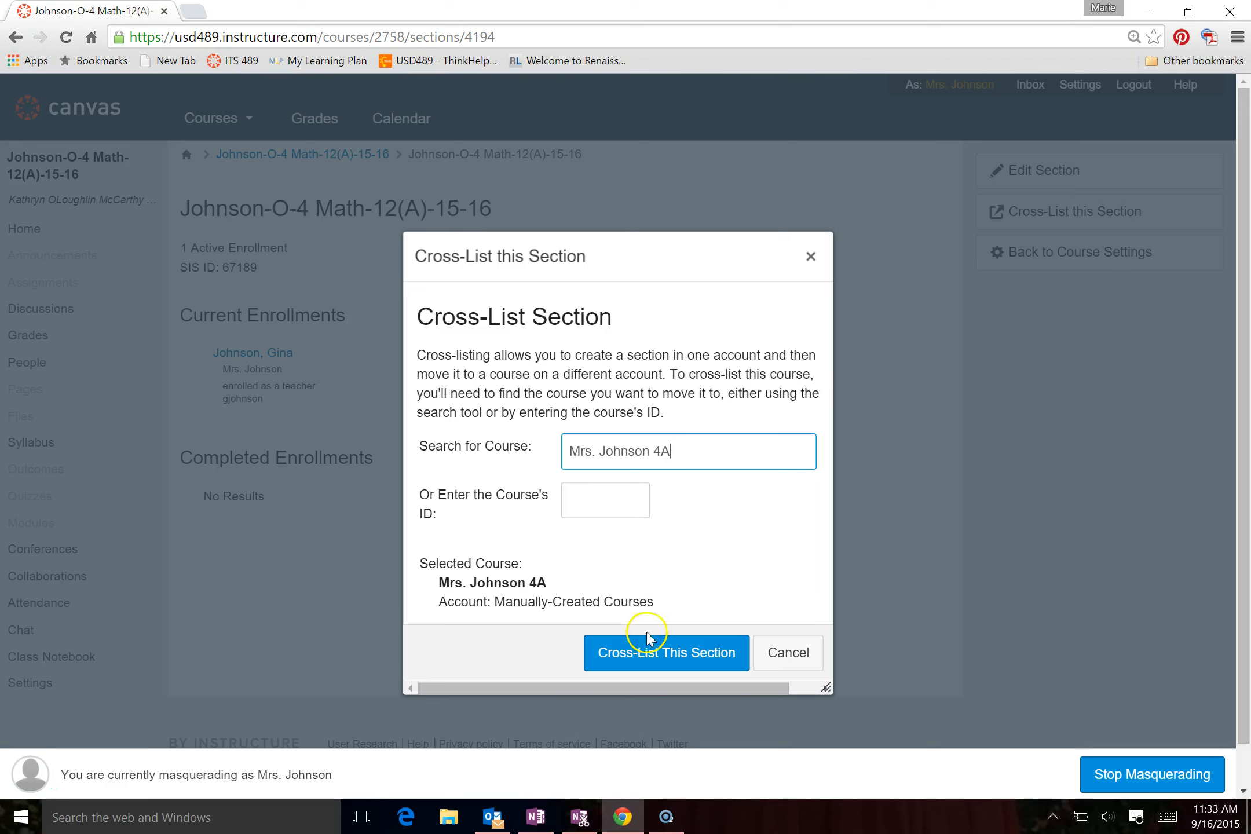
{"action": "left_click", "coordinate": [647, 658]}
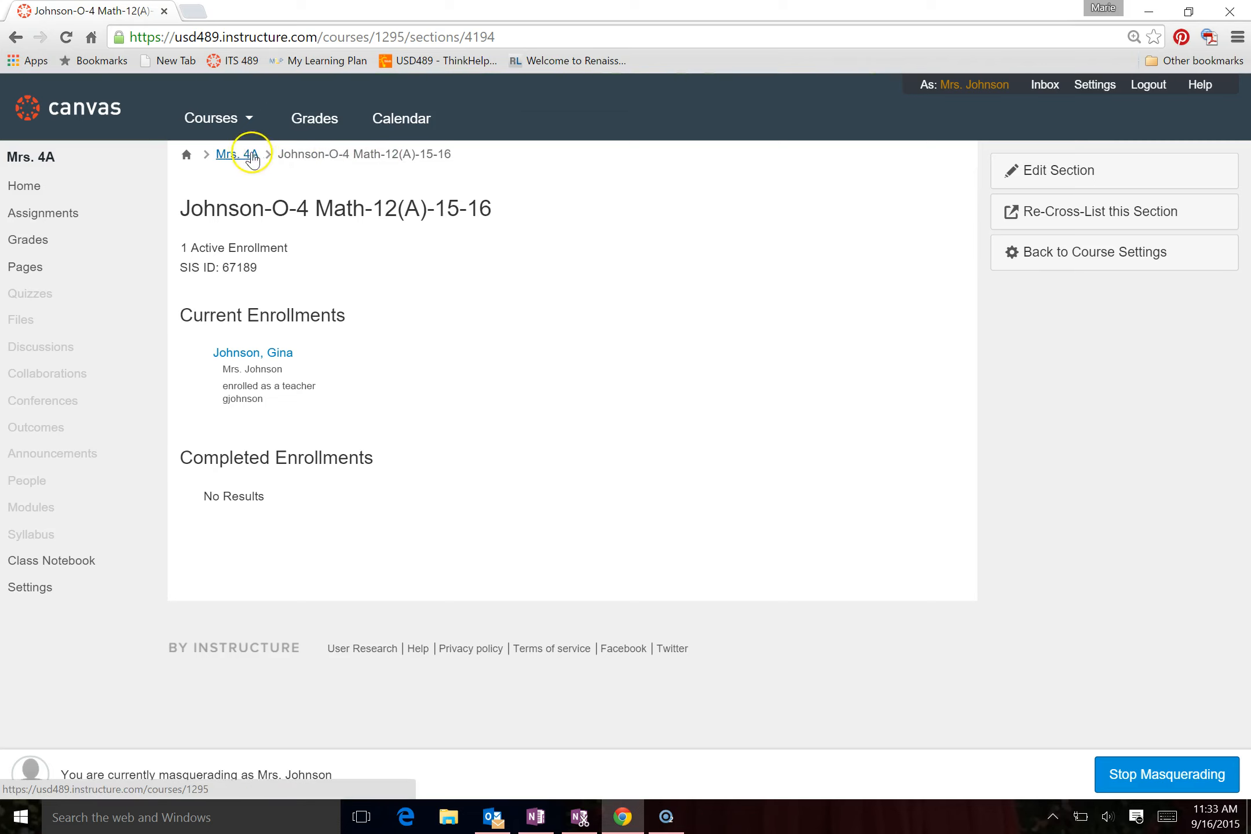
Open the 4 Reading-12(A)-15-16 course and go to its section page through the course settings
{"action": "mouse_move", "coordinate": [217, 127]}
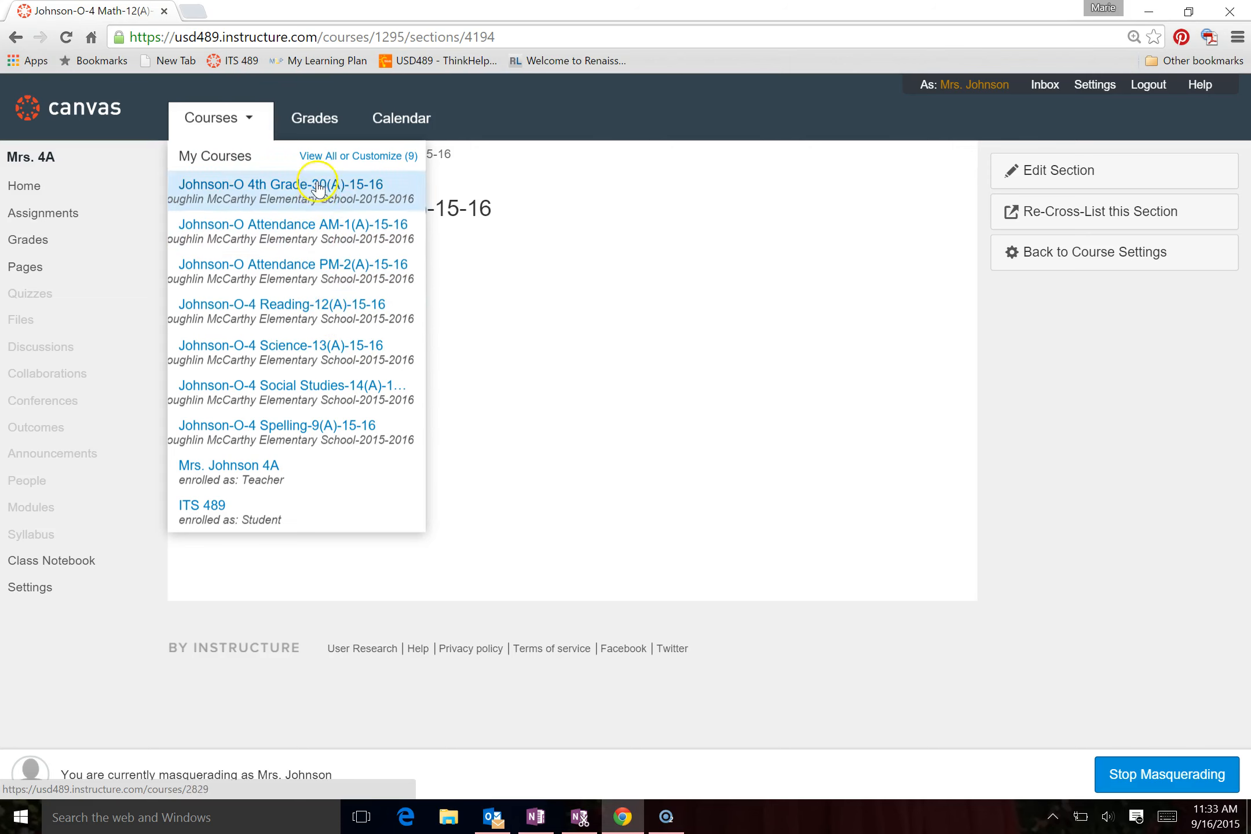
{"action": "left_click", "coordinate": [323, 320]}
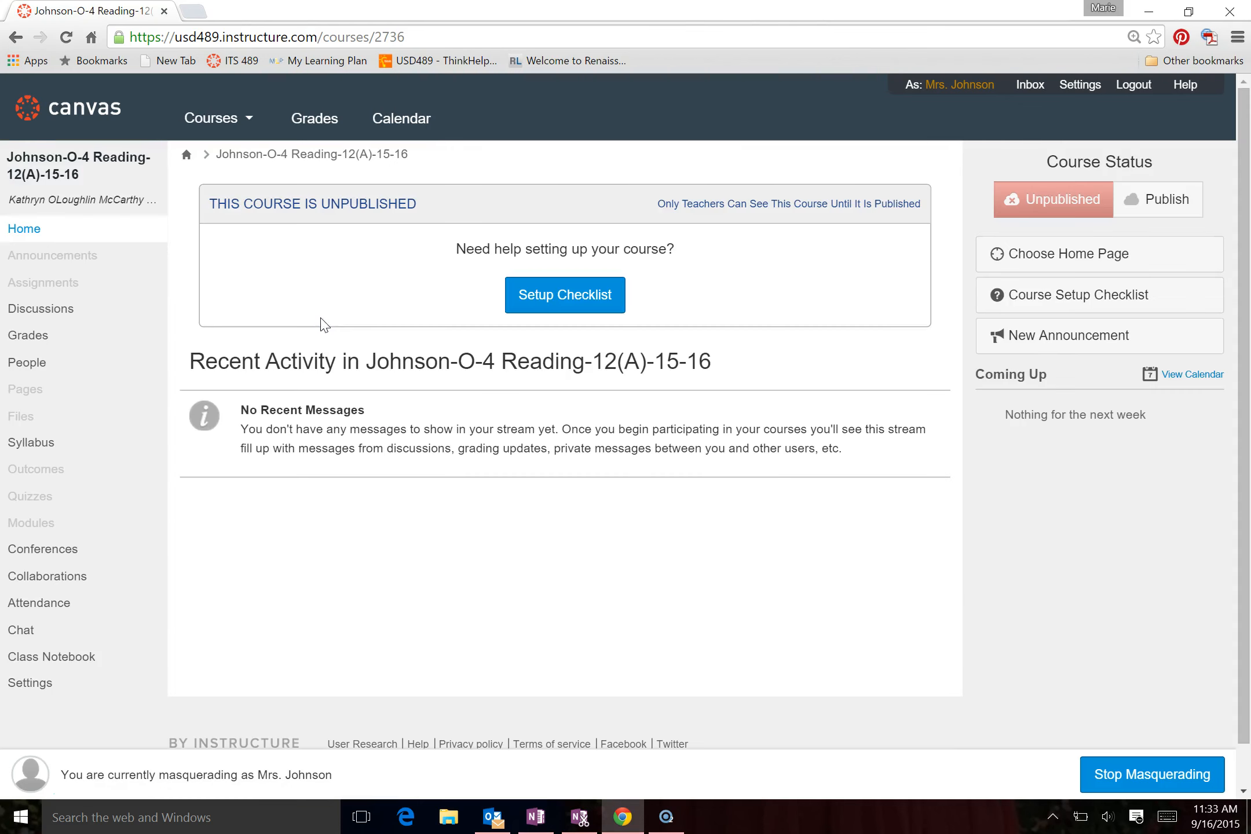
{"action": "left_click", "coordinate": [31, 686]}
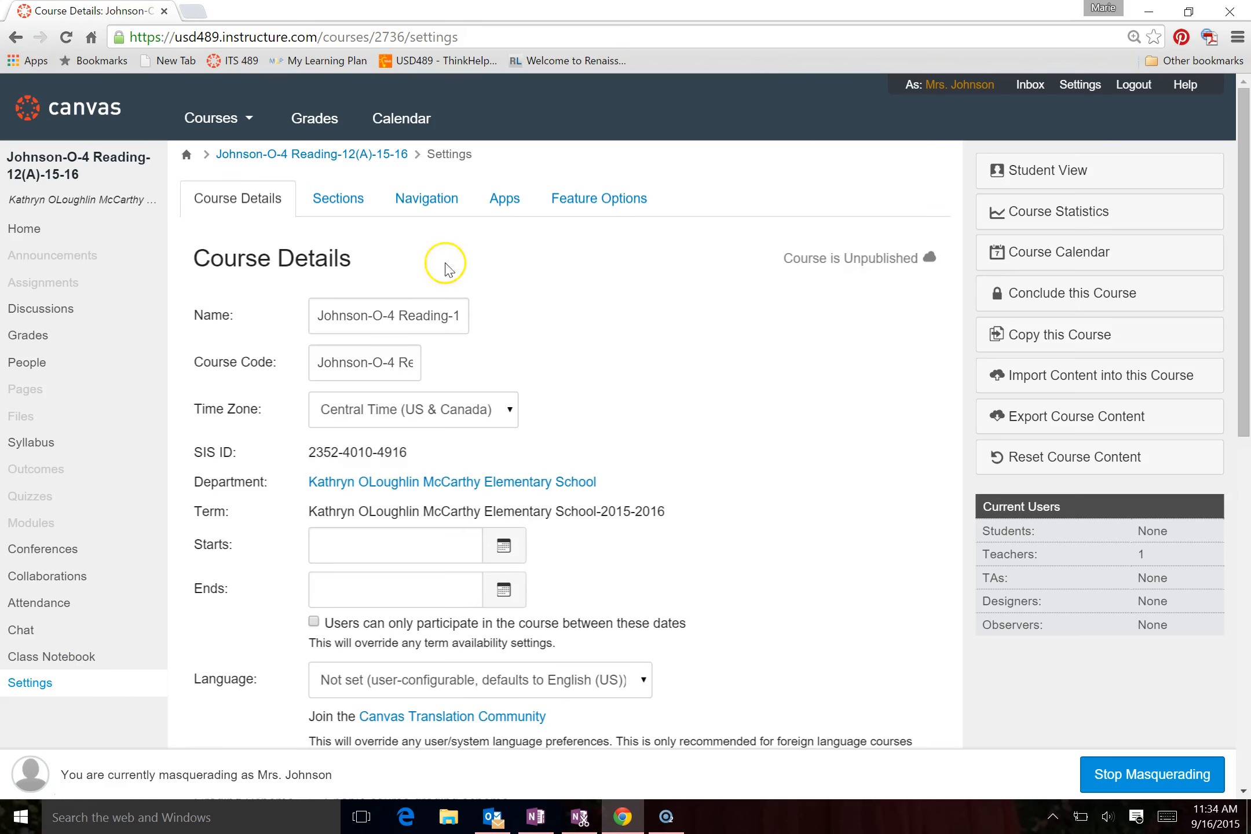
{"action": "left_click", "coordinate": [340, 199]}
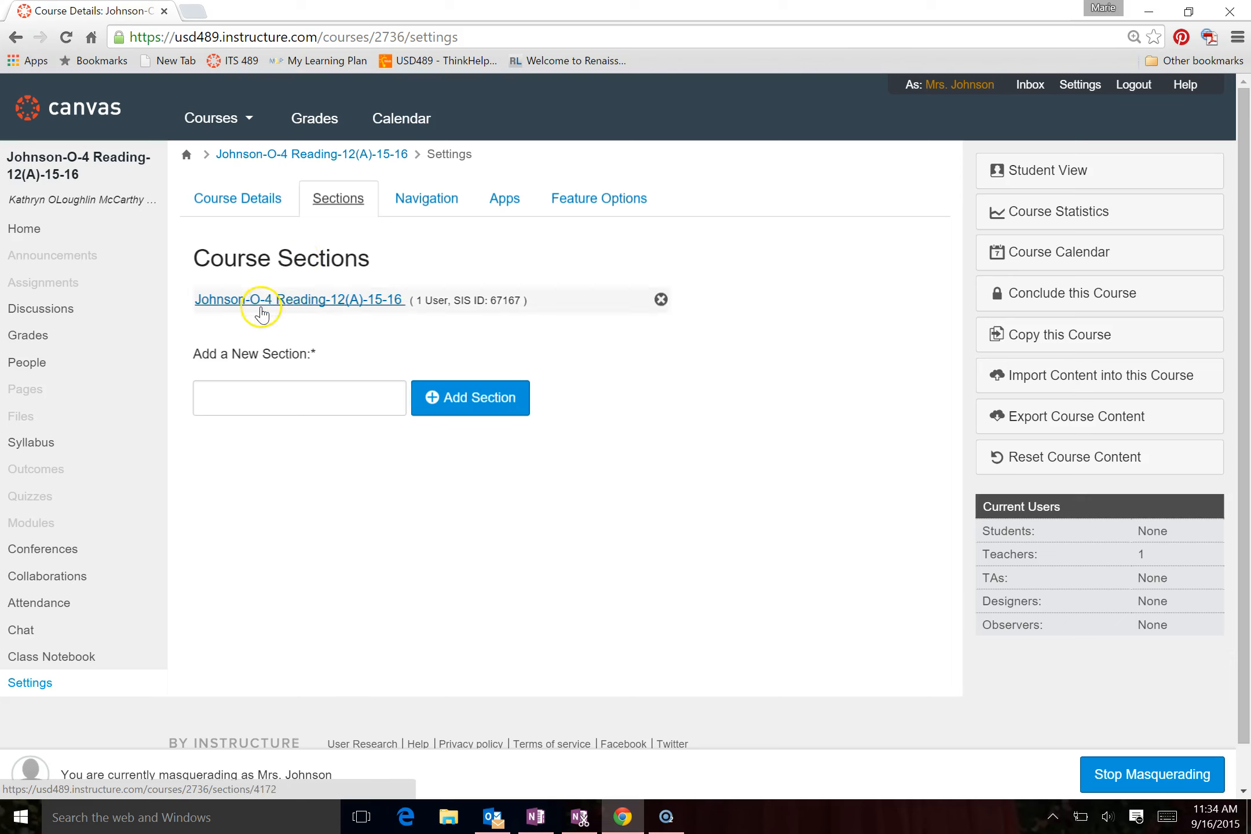
{"action": "left_click", "coordinate": [305, 301]}
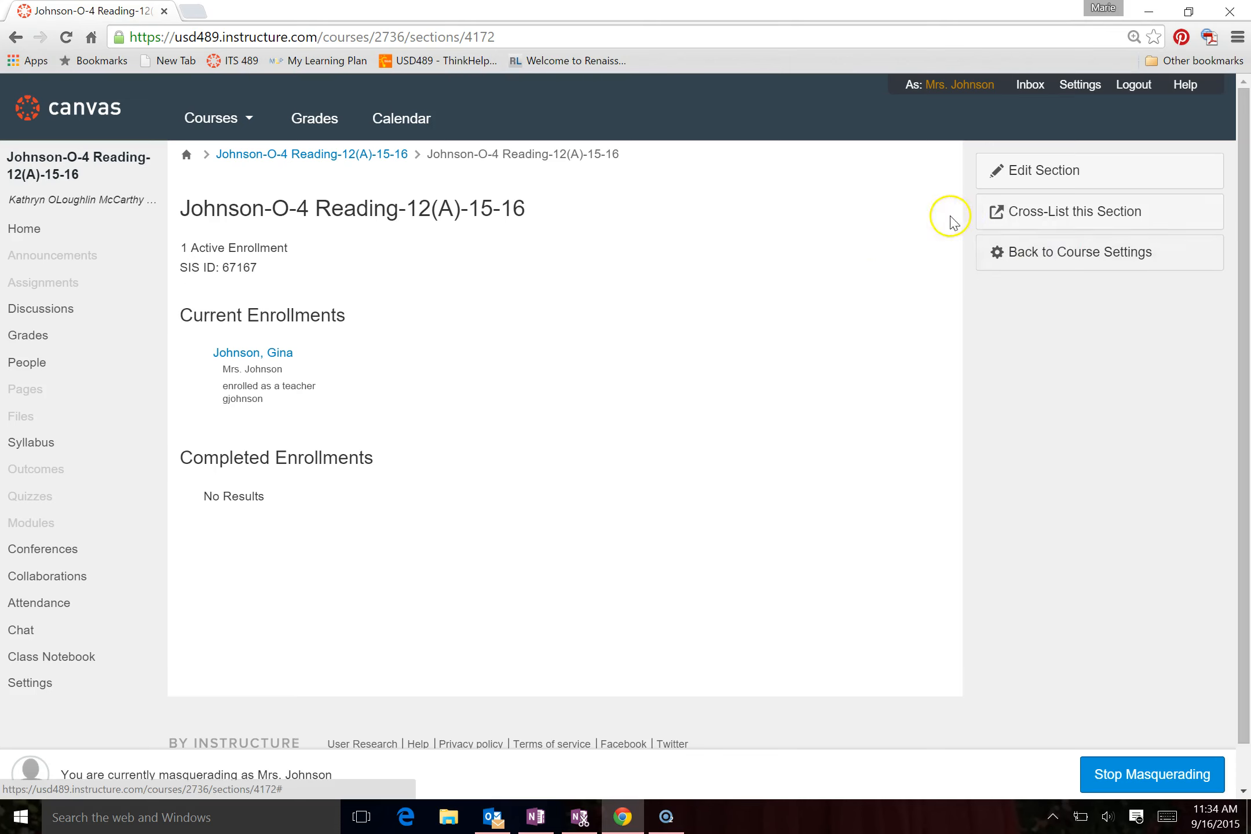
Cross-list the Reading section into the teacher's 4A course, finding it with the search "mrs."
{"action": "left_click", "coordinate": [1053, 217]}
{"action": "left_click", "coordinate": [694, 452]}
{"action": "type", "text": "mrs"}
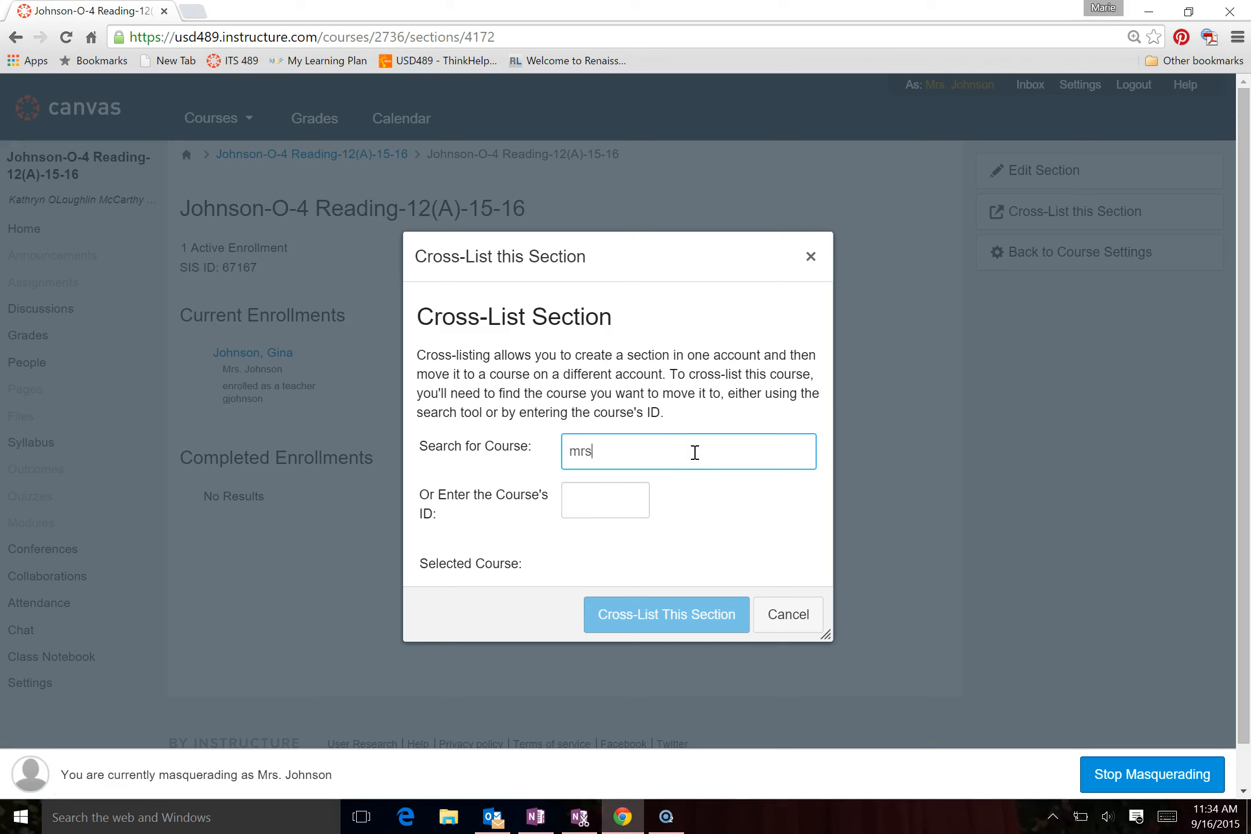
{"action": "type", "text": "."}
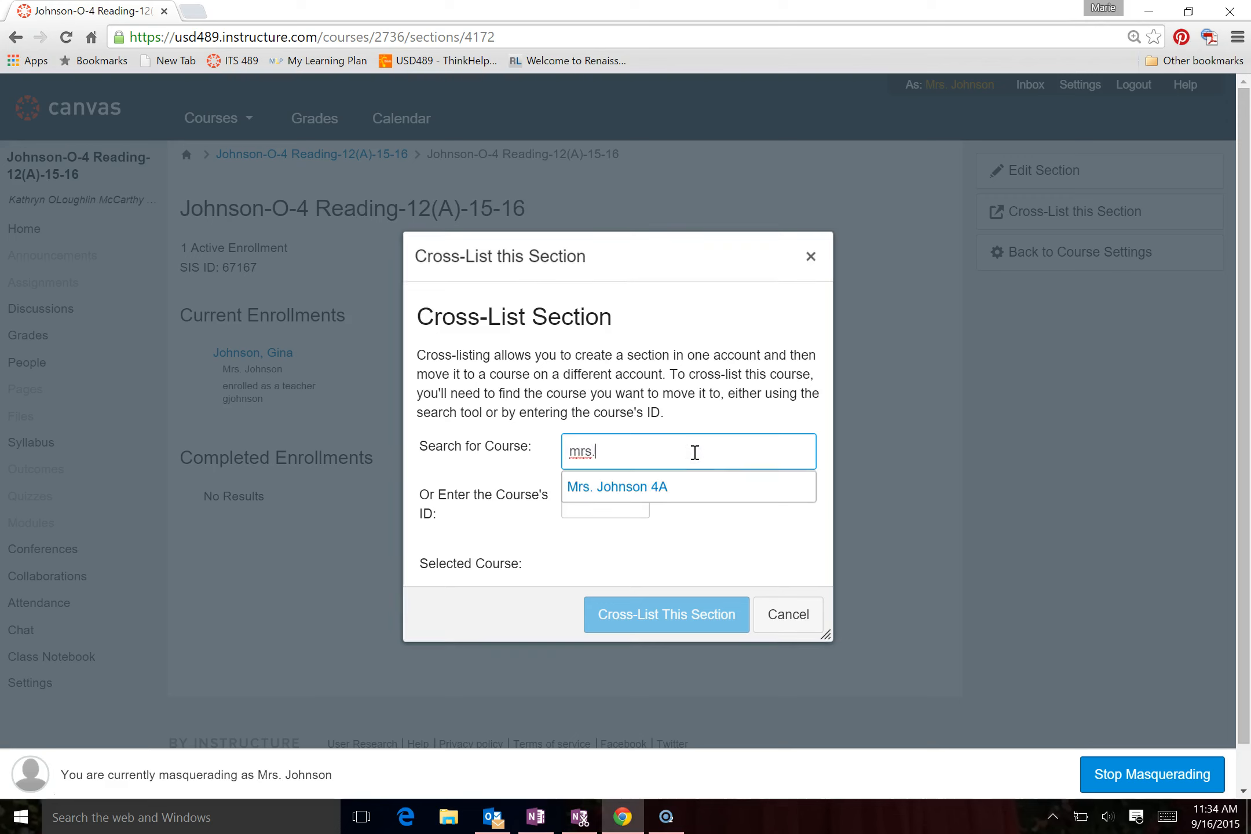
{"action": "left_click", "coordinate": [656, 488]}
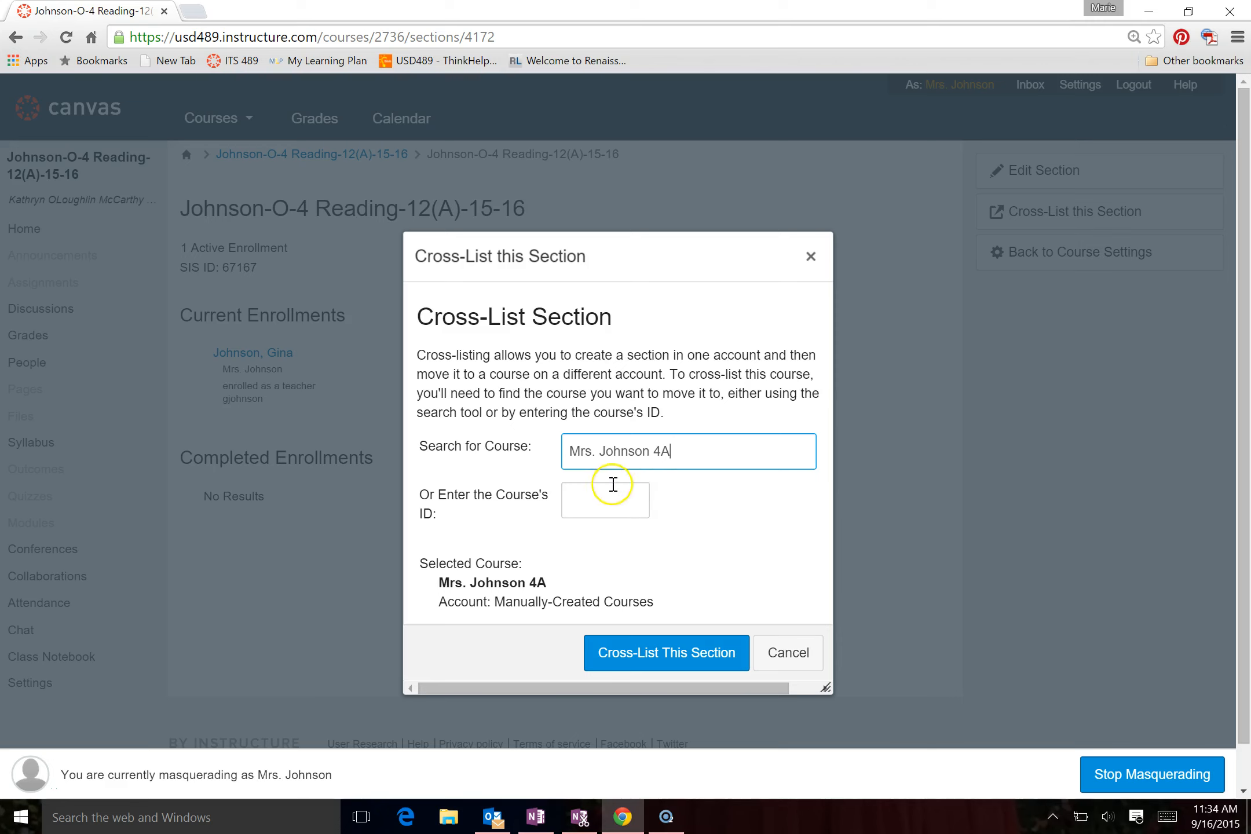
{"action": "left_click", "coordinate": [661, 660]}
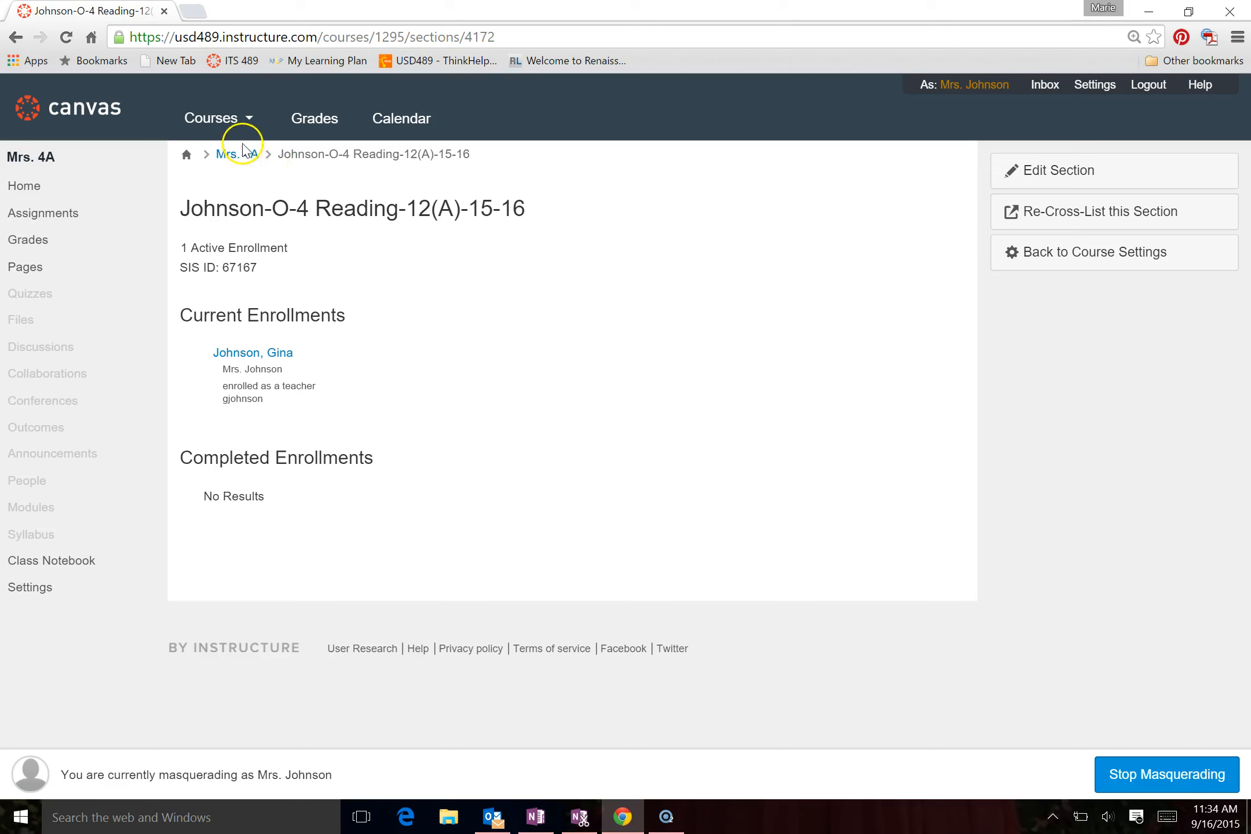
Cross-list the 4 Science-13(A)-15-16 course's section into the teacher's 4A course, finding it with the search "mrs"
{"action": "mouse_move", "coordinate": [219, 127]}
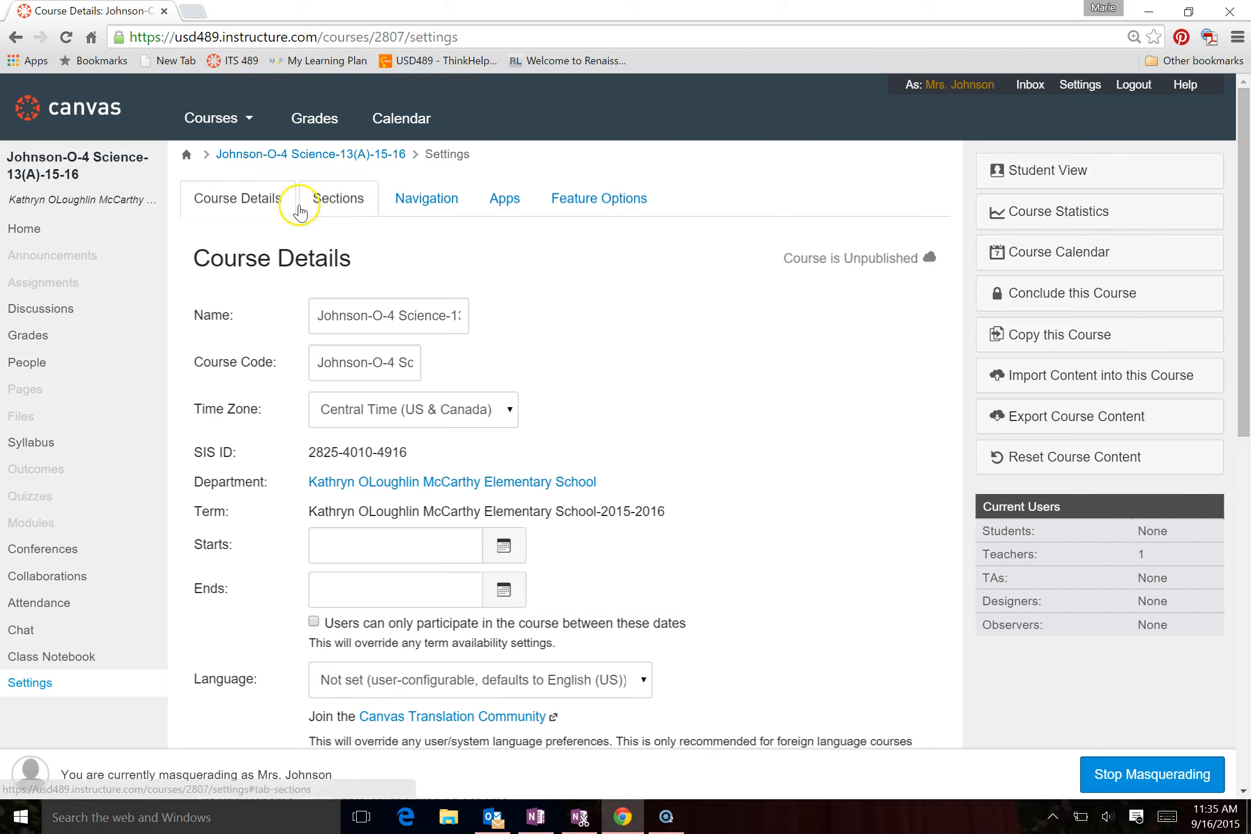
{"action": "left_click", "coordinate": [343, 206]}
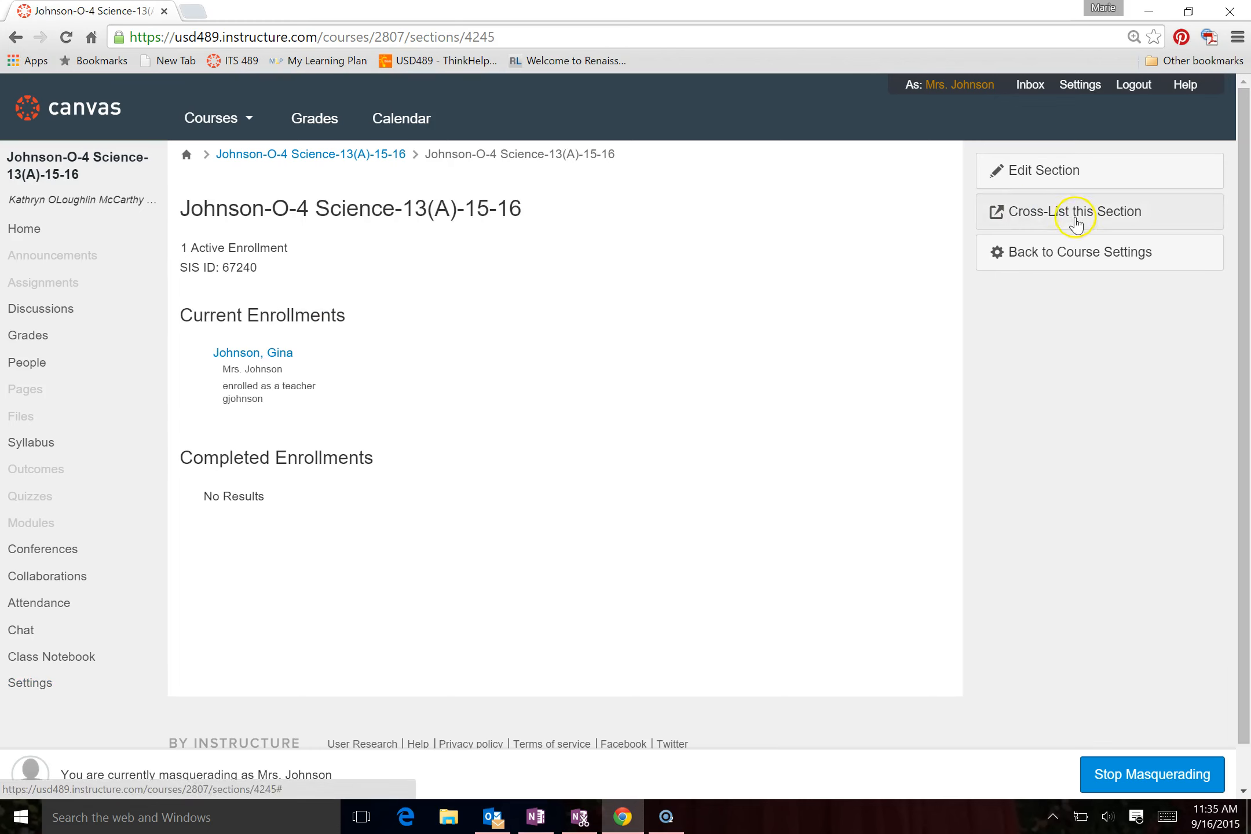
{"action": "left_click", "coordinate": [1039, 214]}
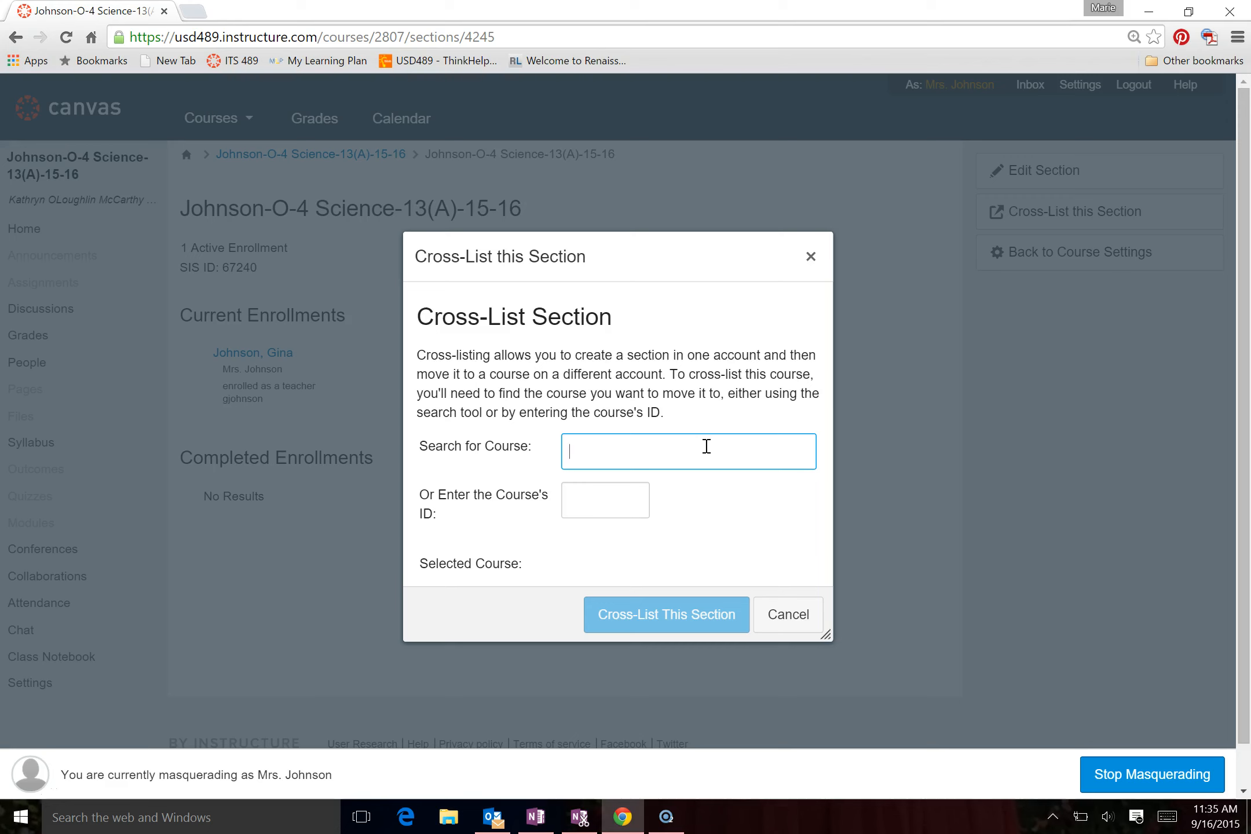
{"action": "type", "text": "mrs"}
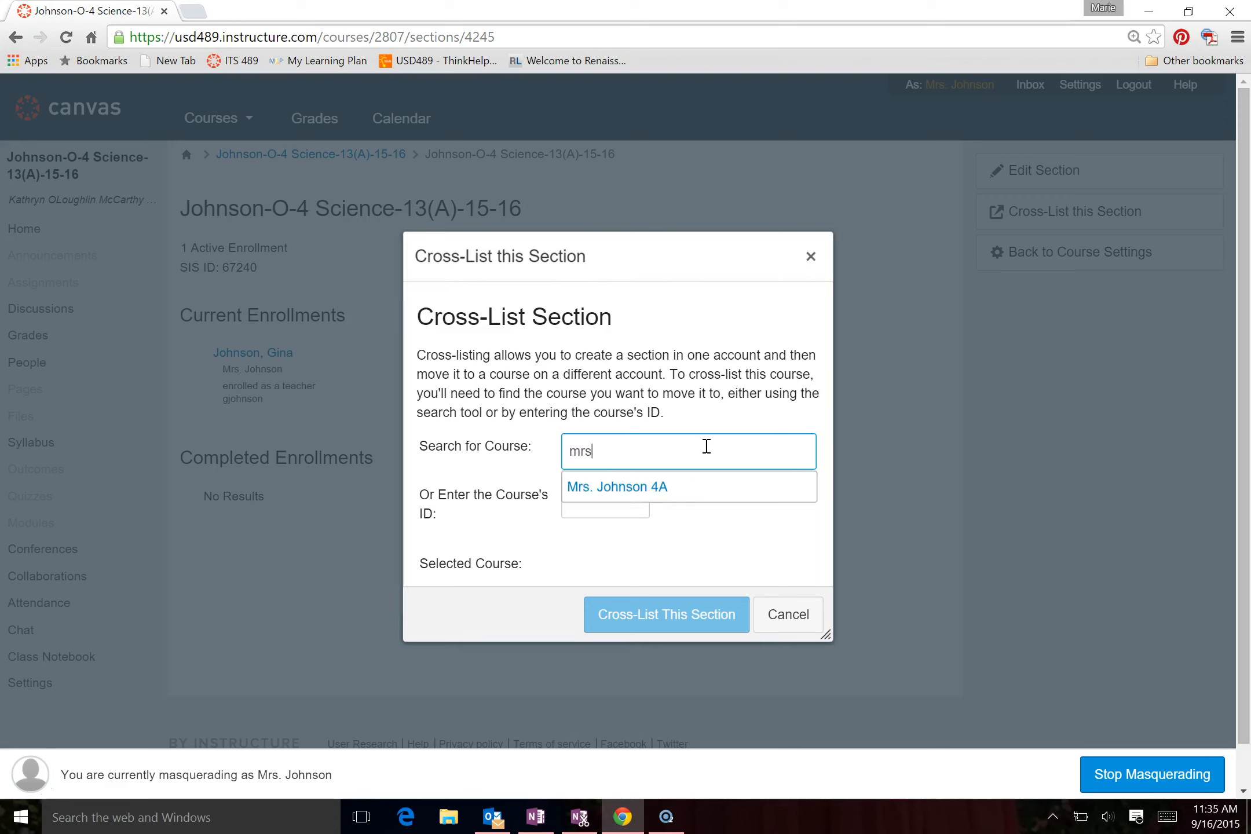
{"action": "left_click", "coordinate": [663, 487]}
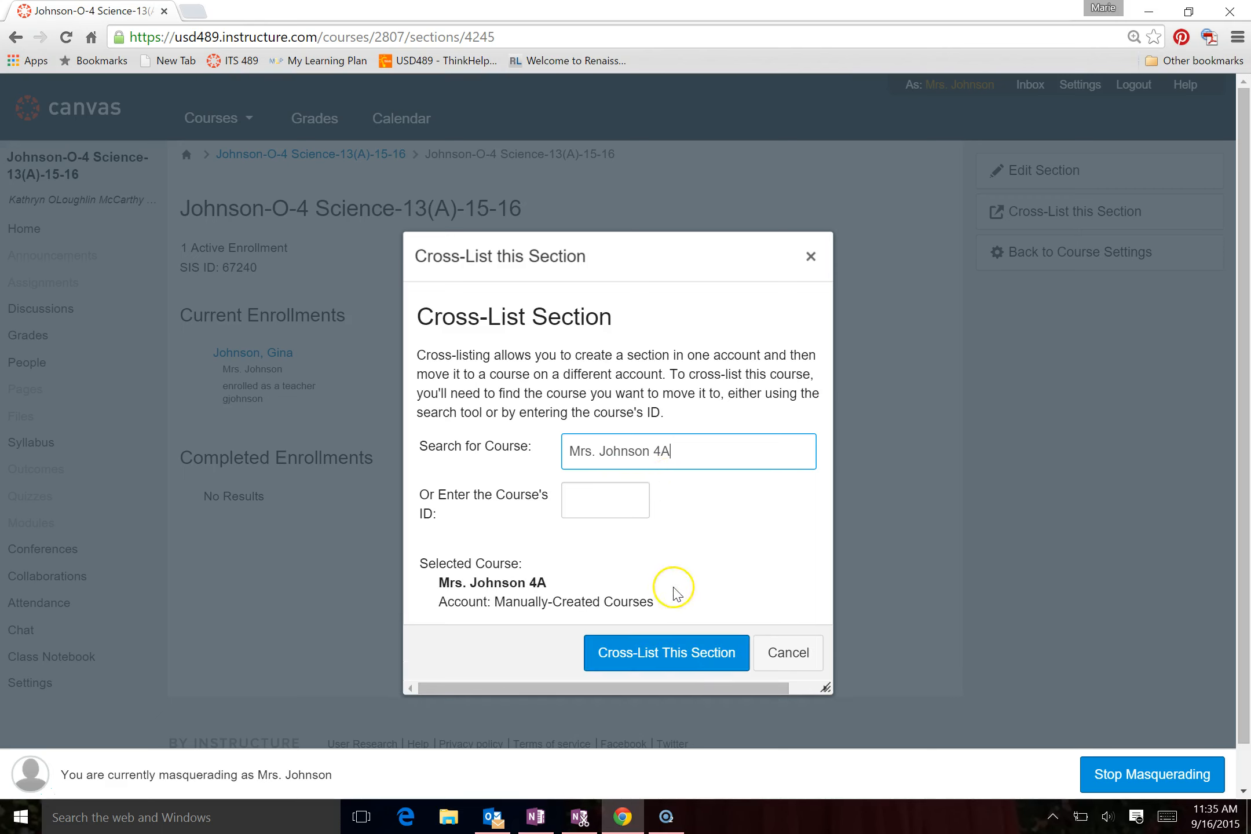
{"action": "left_click", "coordinate": [670, 663]}
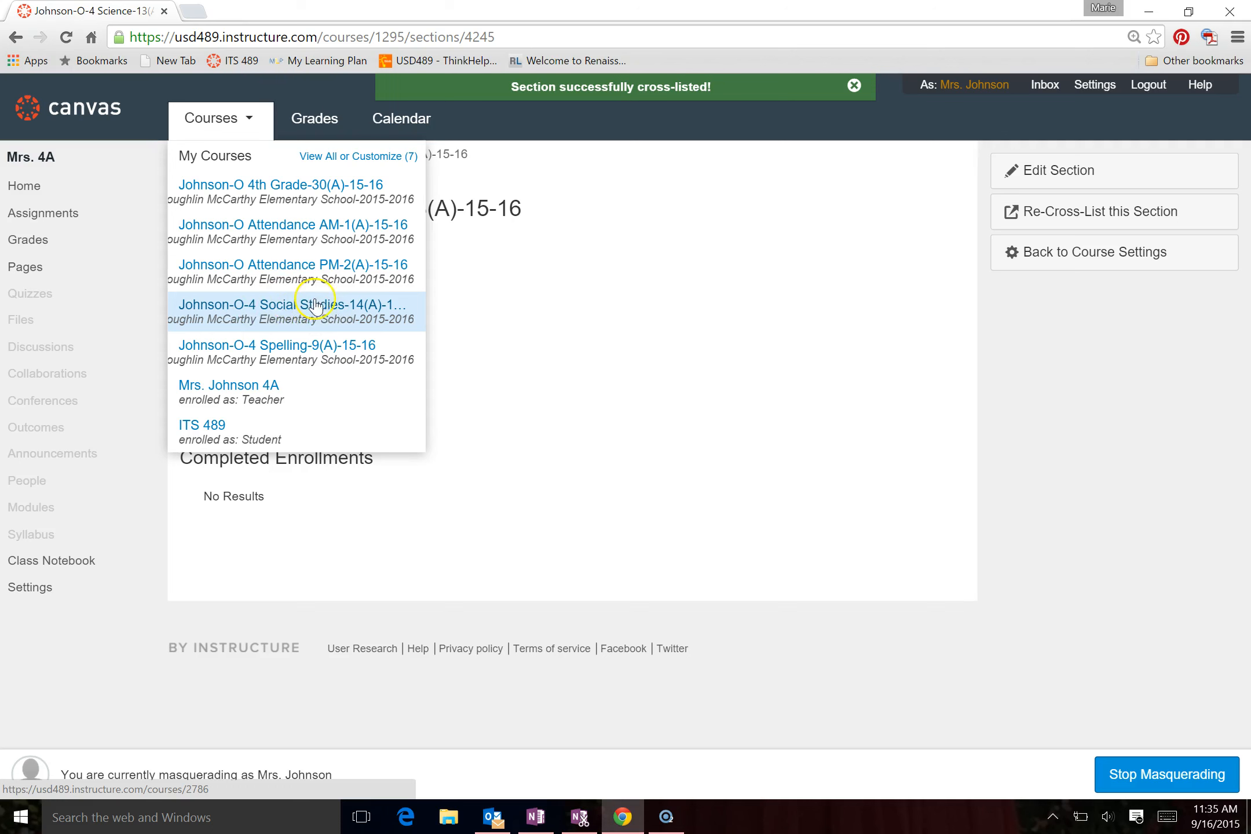
Cross-list the 4 Social Studies-14(A)-15-16 course's section into the teacher's 4A course, finding it with the search "mrs."
{"action": "left_click", "coordinate": [279, 315]}
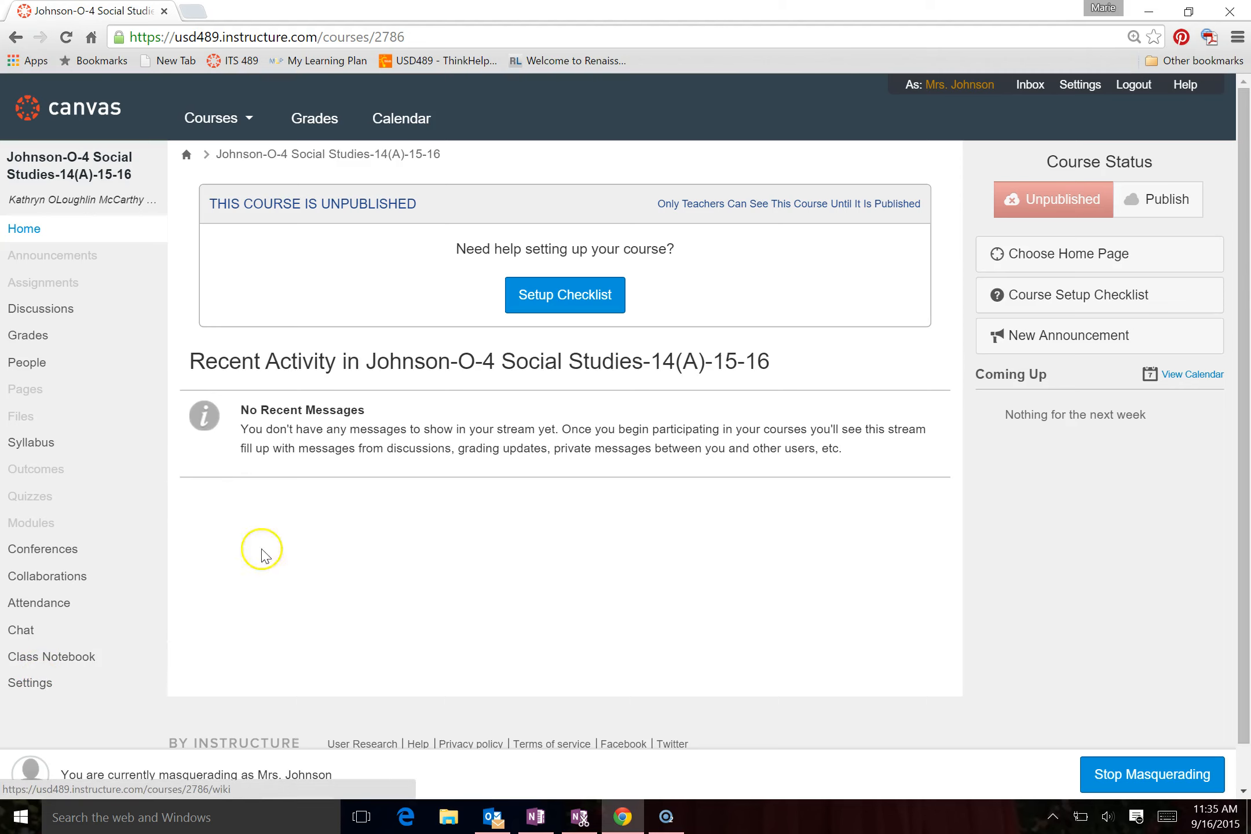
{"action": "left_click", "coordinate": [27, 695]}
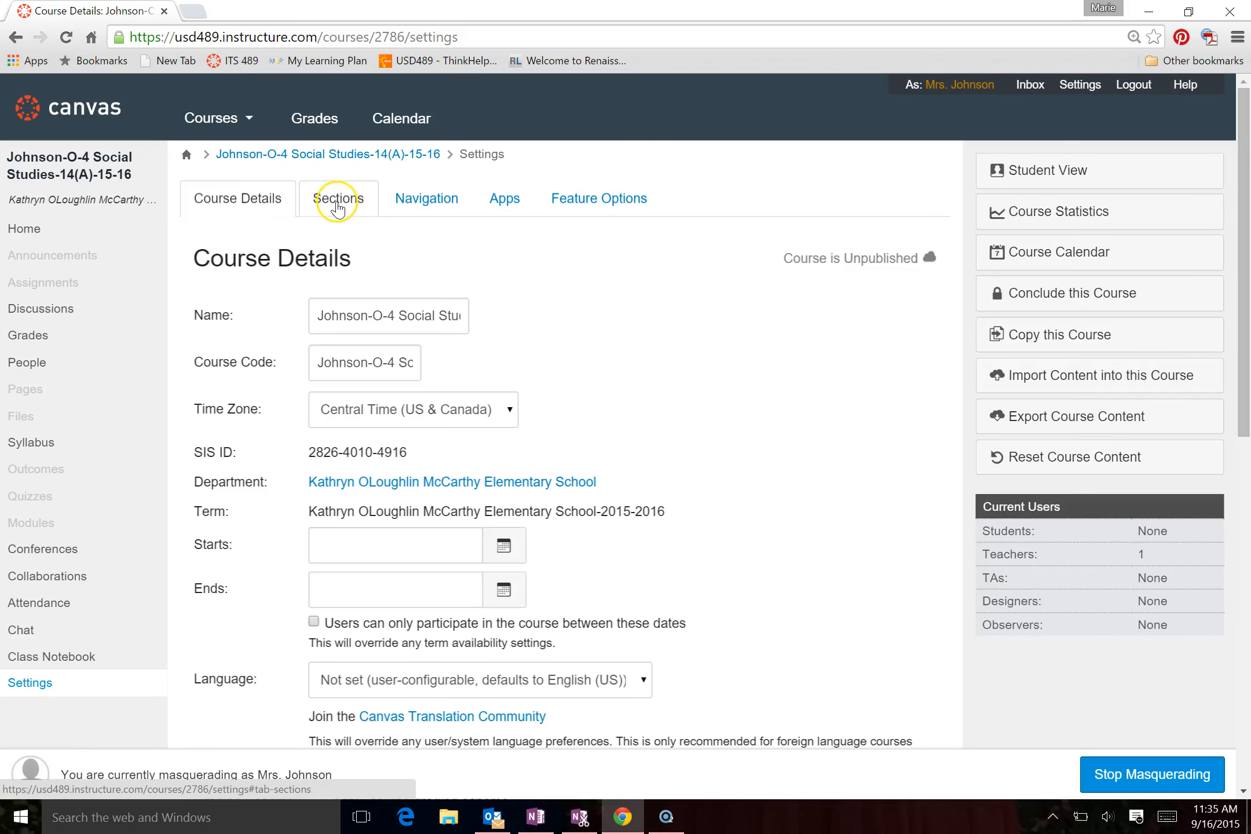
{"action": "left_click", "coordinate": [339, 203]}
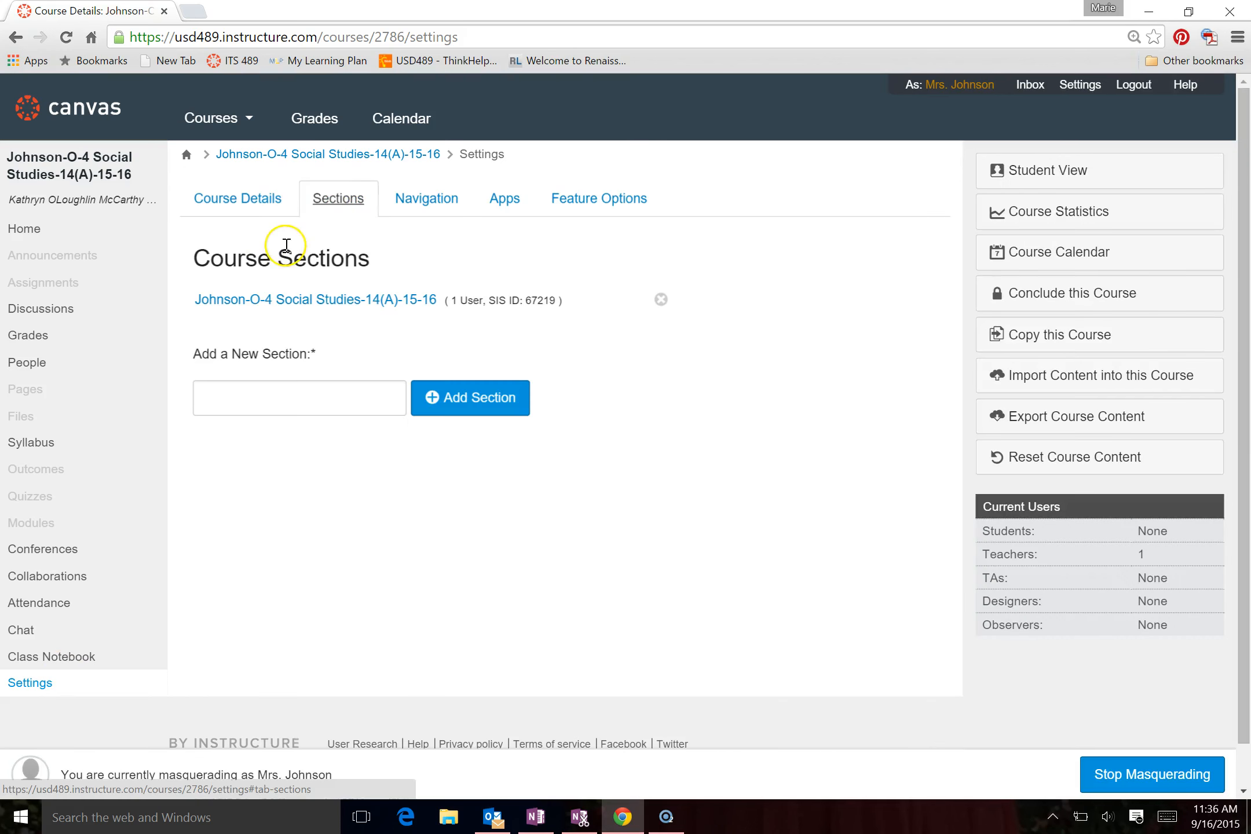
{"action": "left_click", "coordinate": [268, 302]}
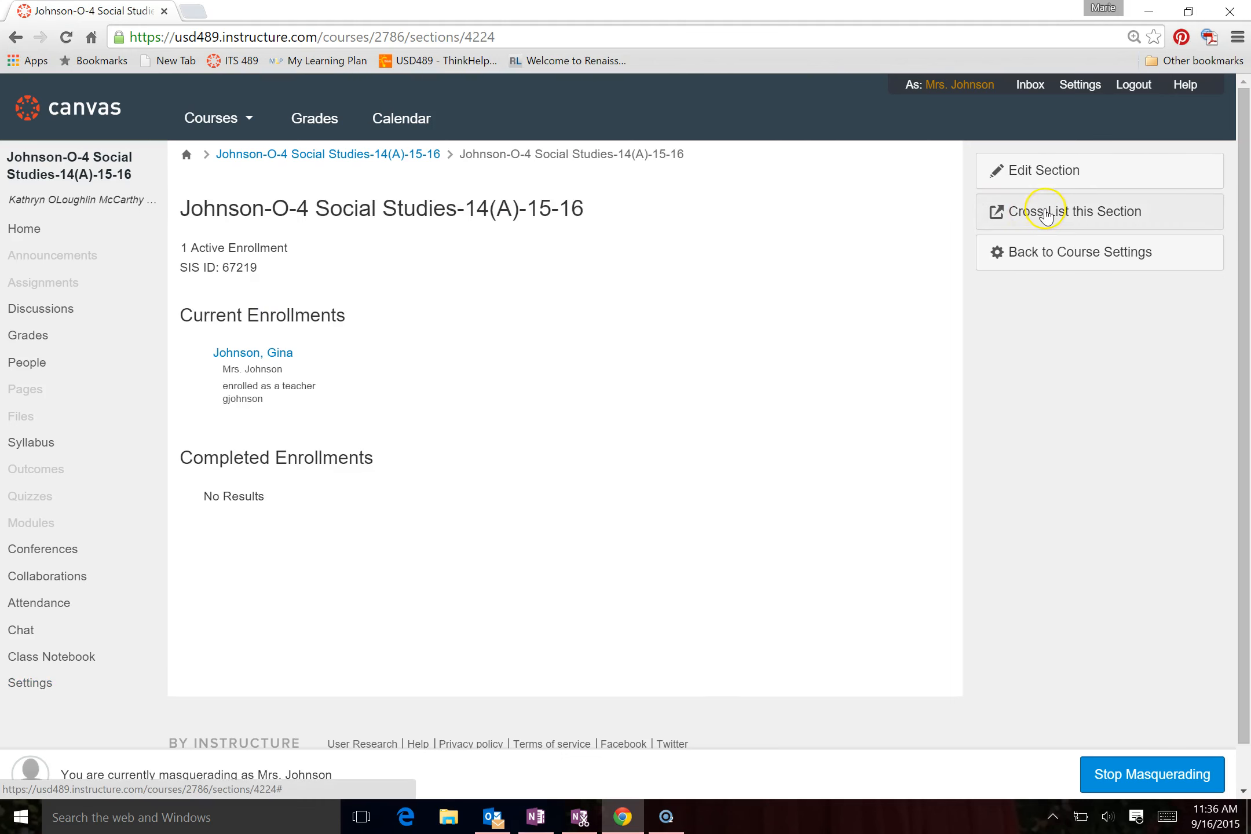
{"action": "left_click", "coordinate": [1046, 215]}
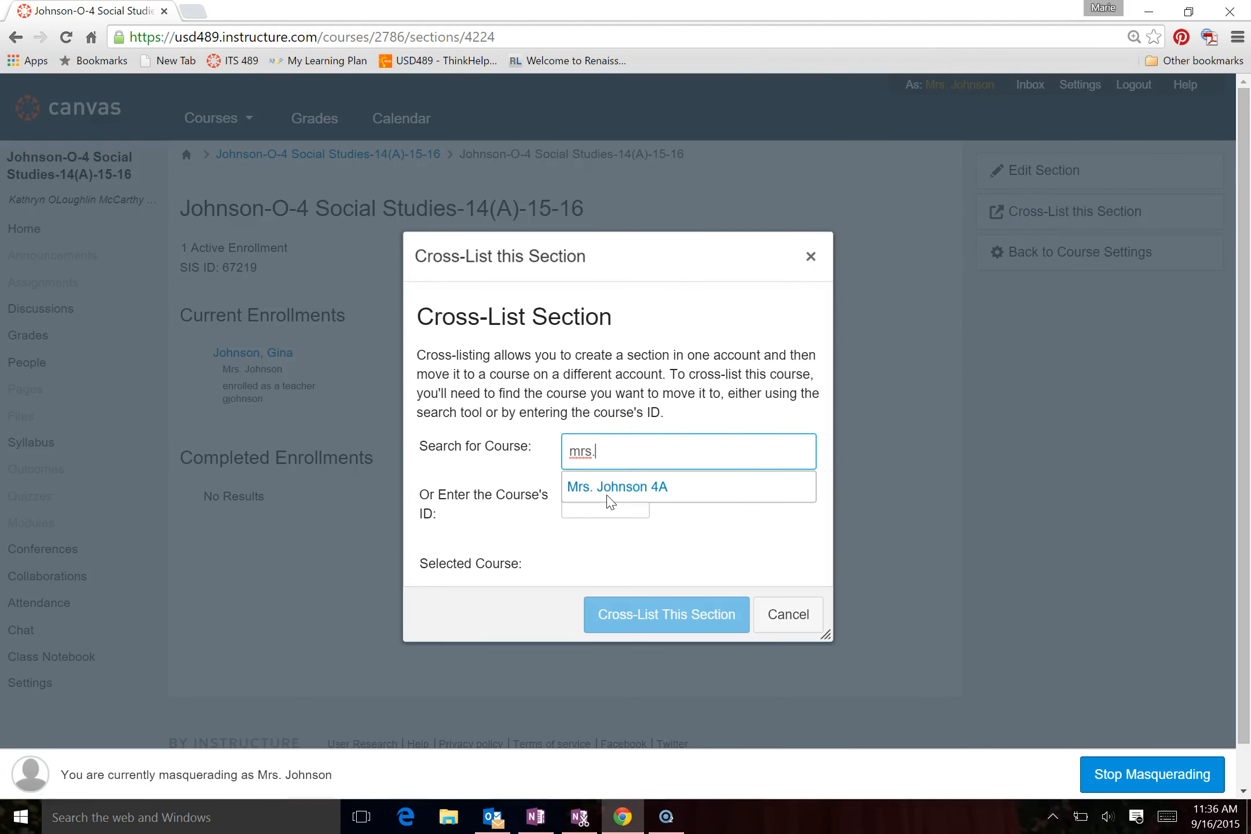
{"action": "left_click", "coordinate": [619, 488]}
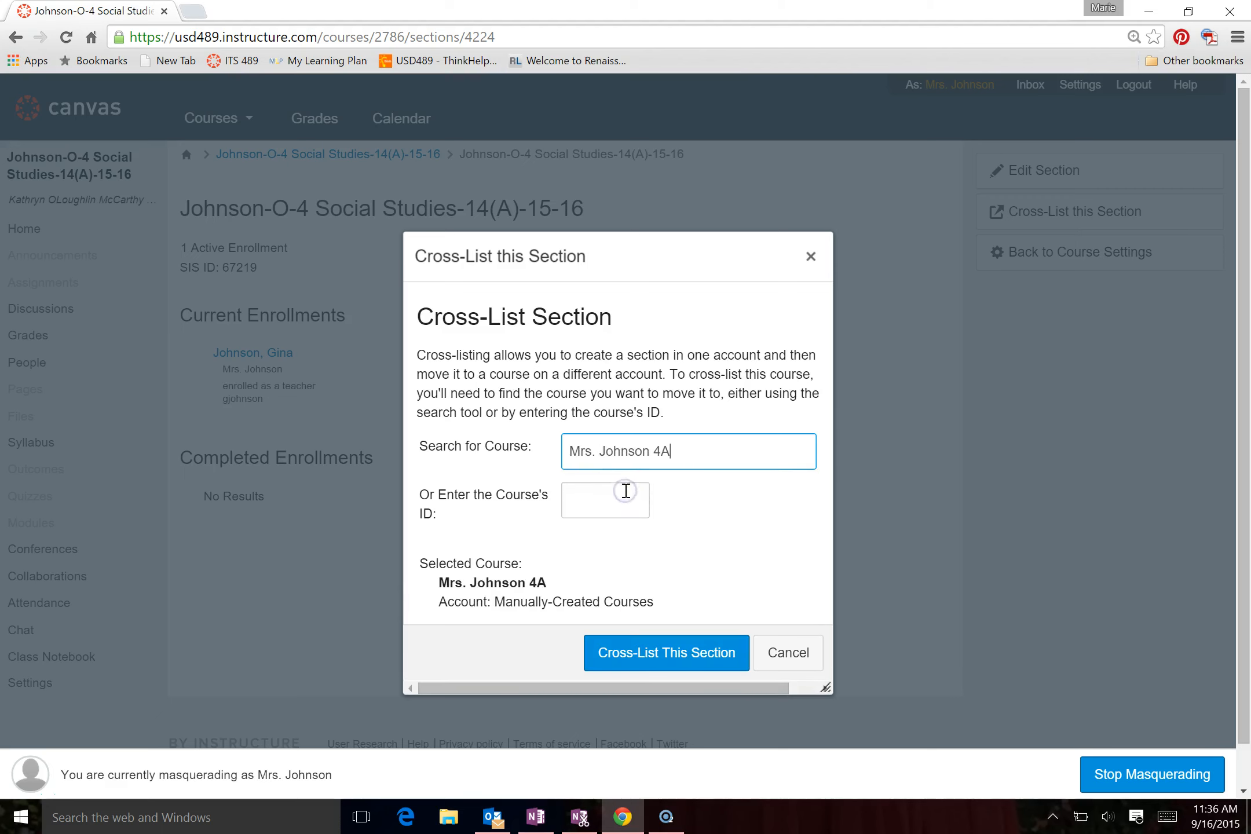
{"action": "left_click", "coordinate": [629, 660]}
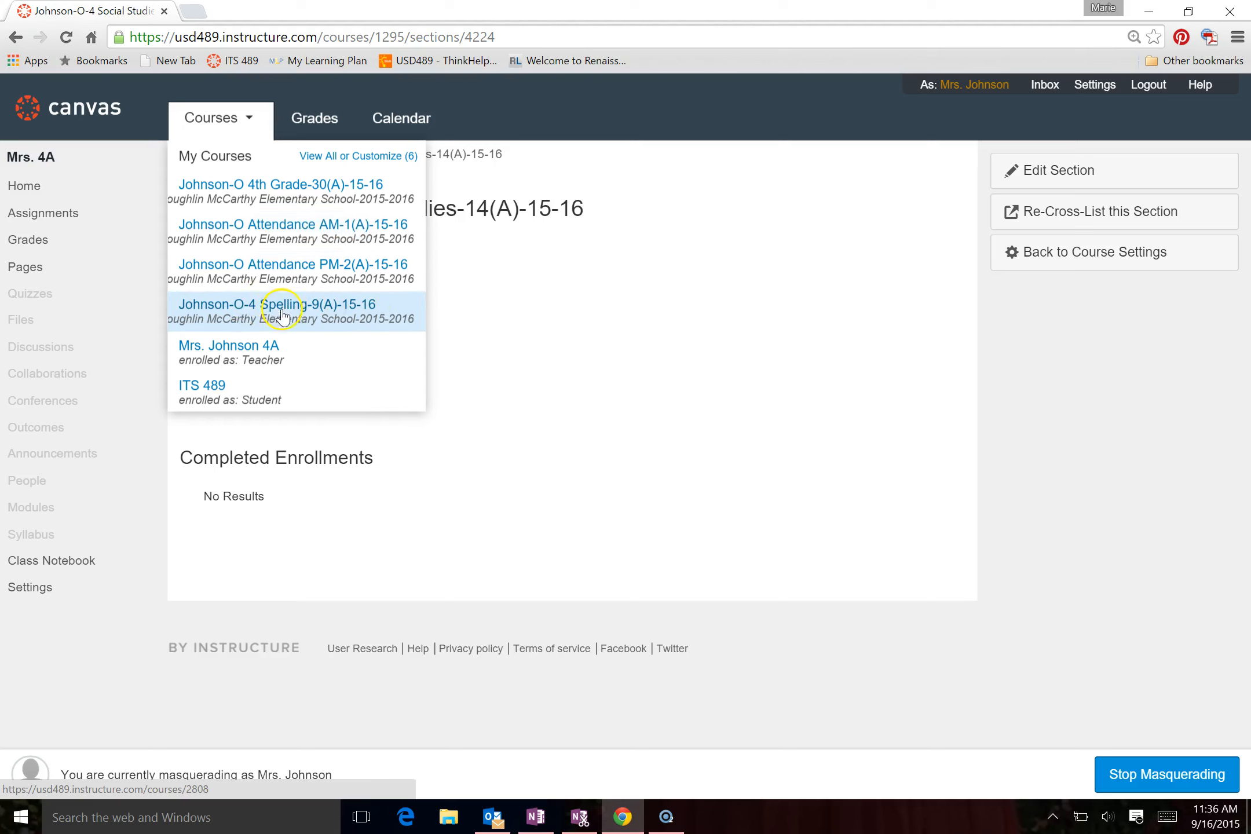
Cross-list the 4 Spelling-9(A)-15-16 course's section into the teacher's 4A course, finding it with the search "mrs"
{"action": "left_click", "coordinate": [313, 316]}
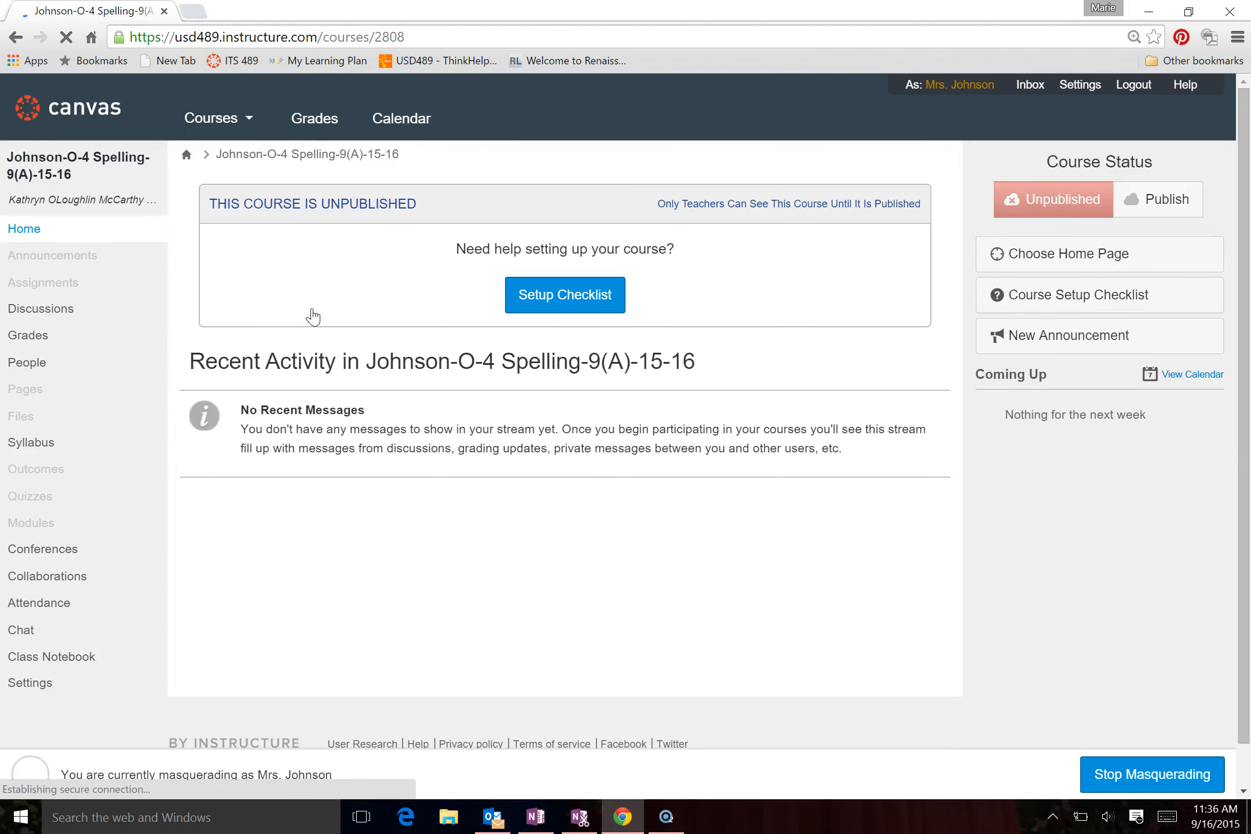
{"action": "left_click", "coordinate": [36, 684]}
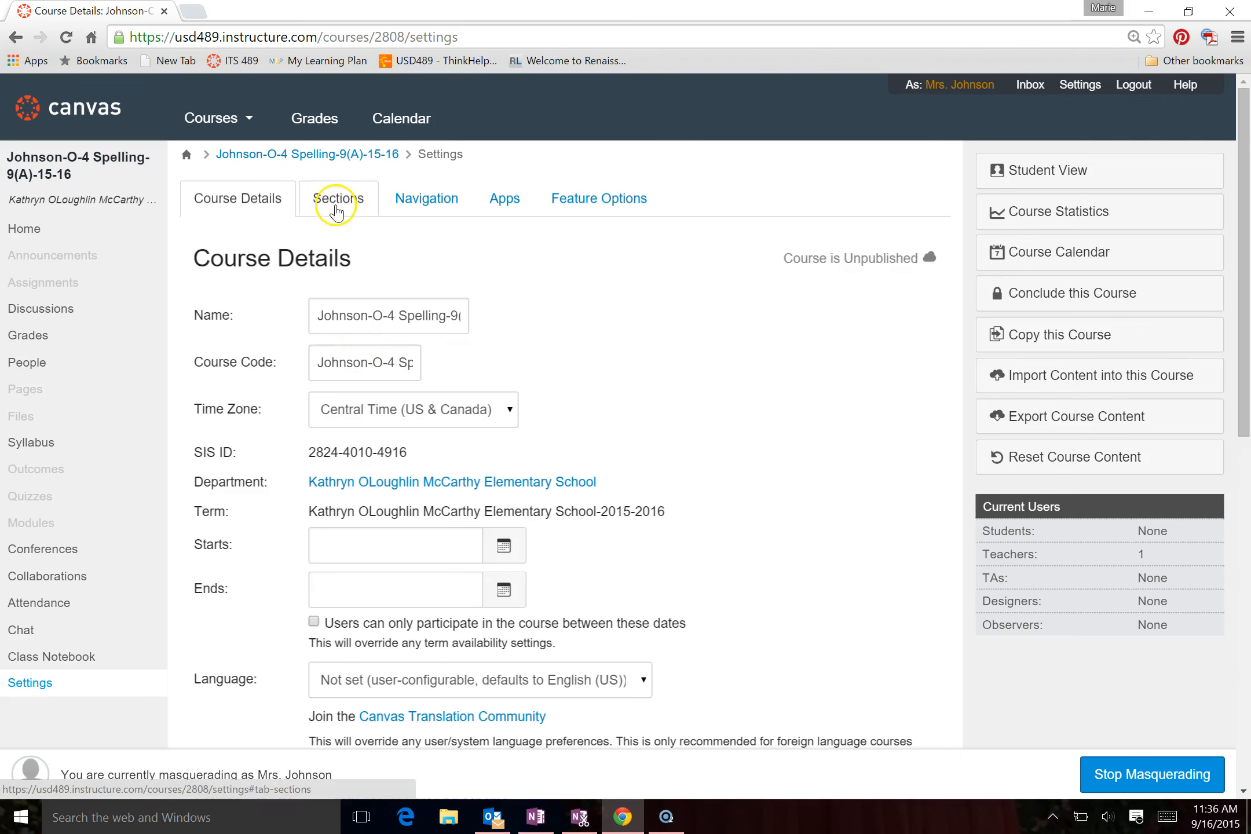
{"action": "left_click", "coordinate": [337, 212]}
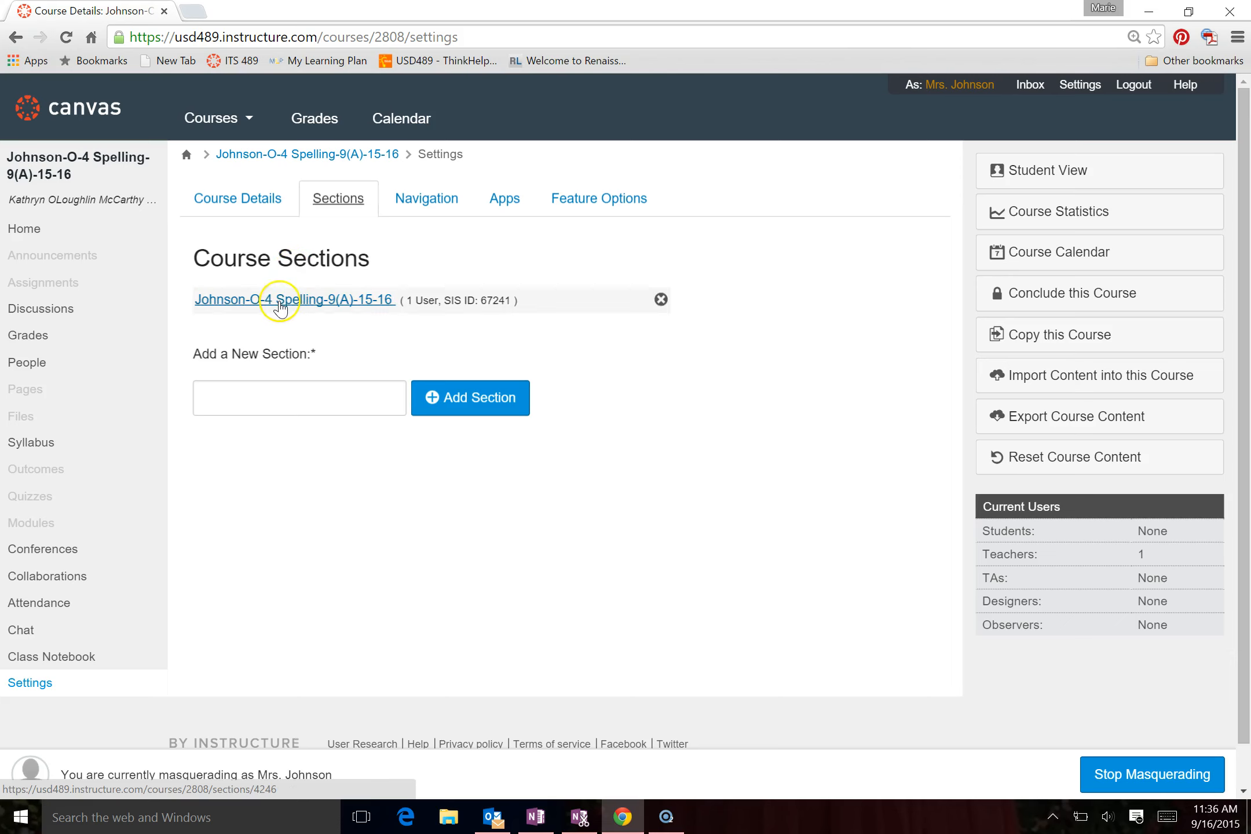
{"action": "left_click", "coordinate": [281, 300]}
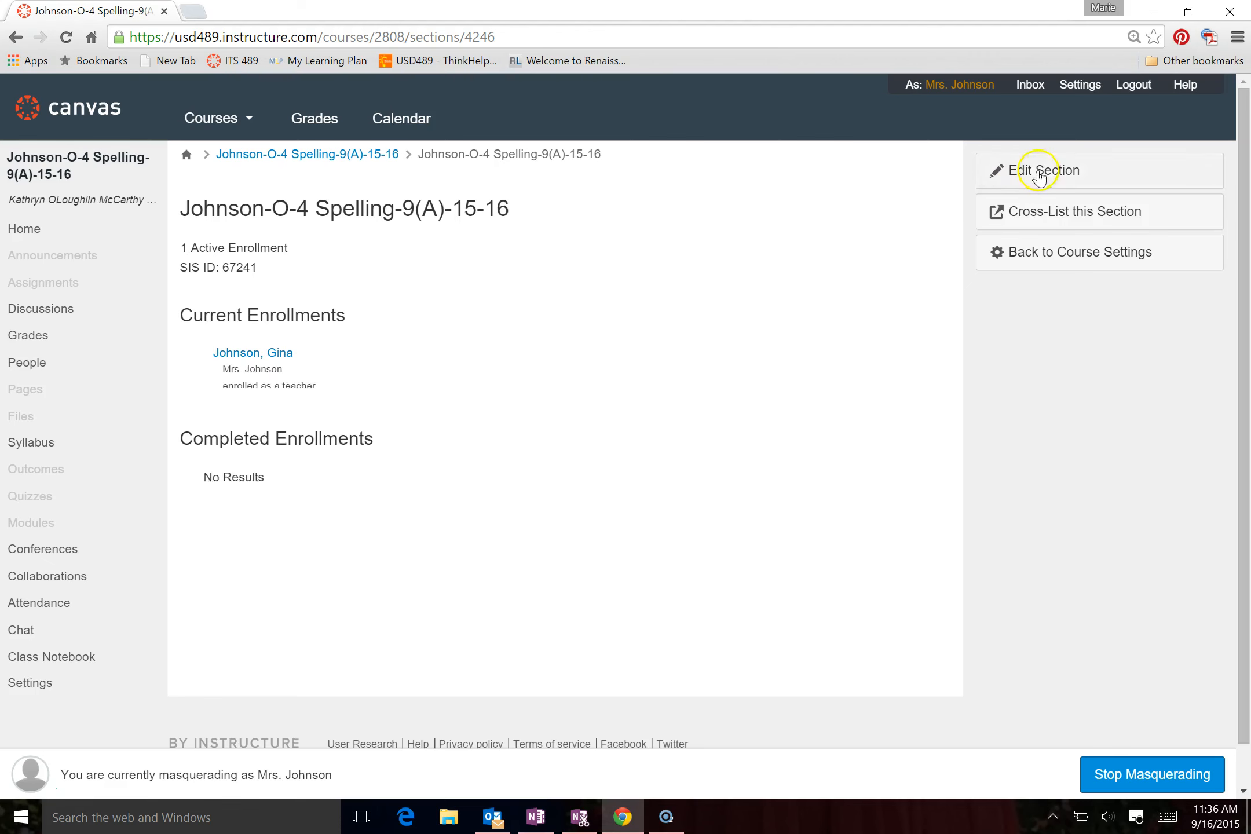
{"action": "left_click", "coordinate": [1089, 222]}
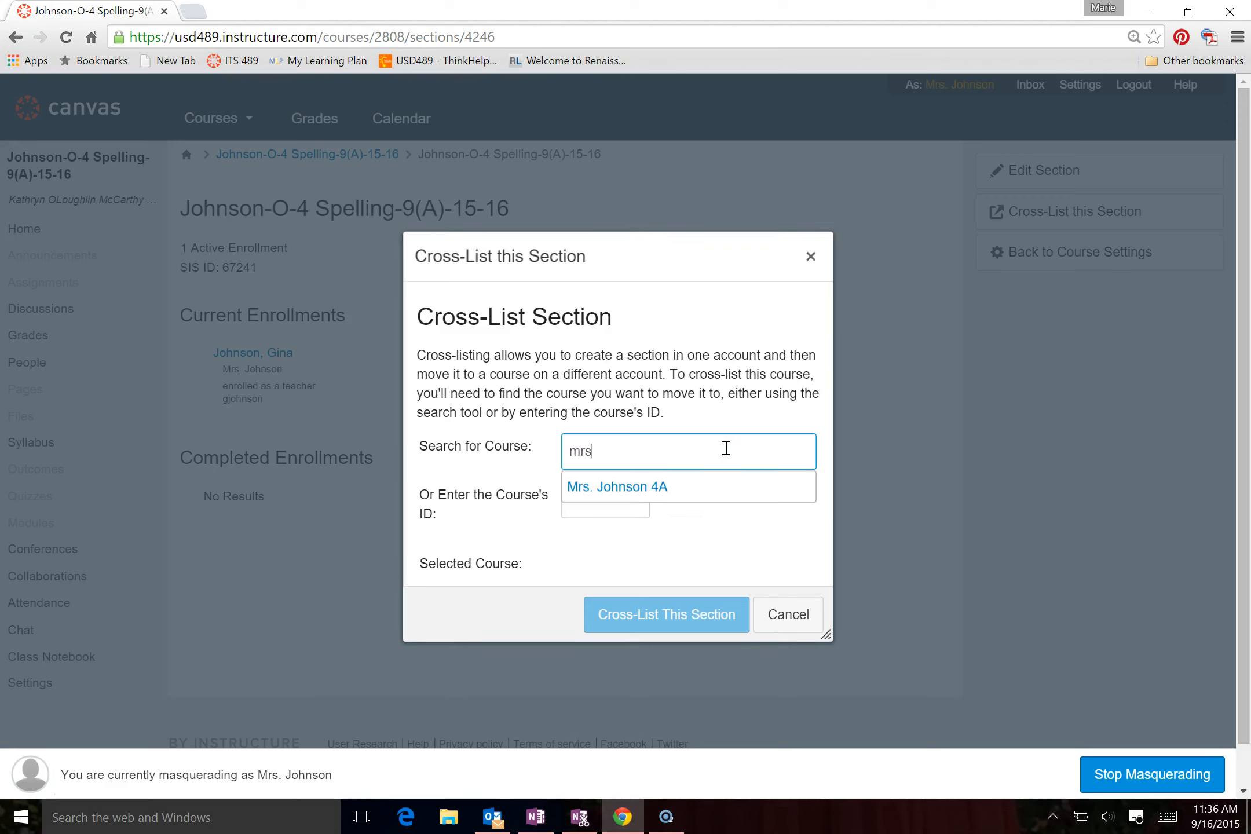
{"action": "left_click", "coordinate": [676, 483]}
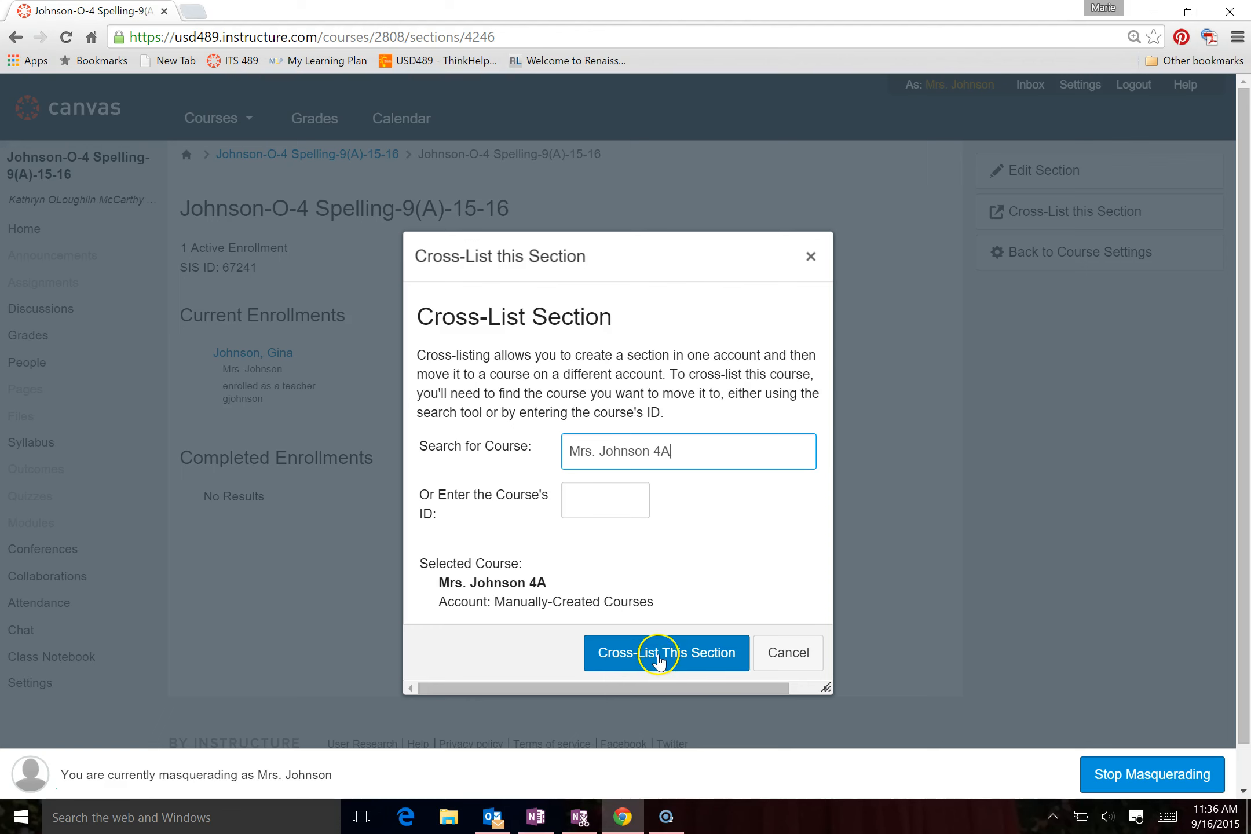
{"action": "left_click", "coordinate": [661, 661]}
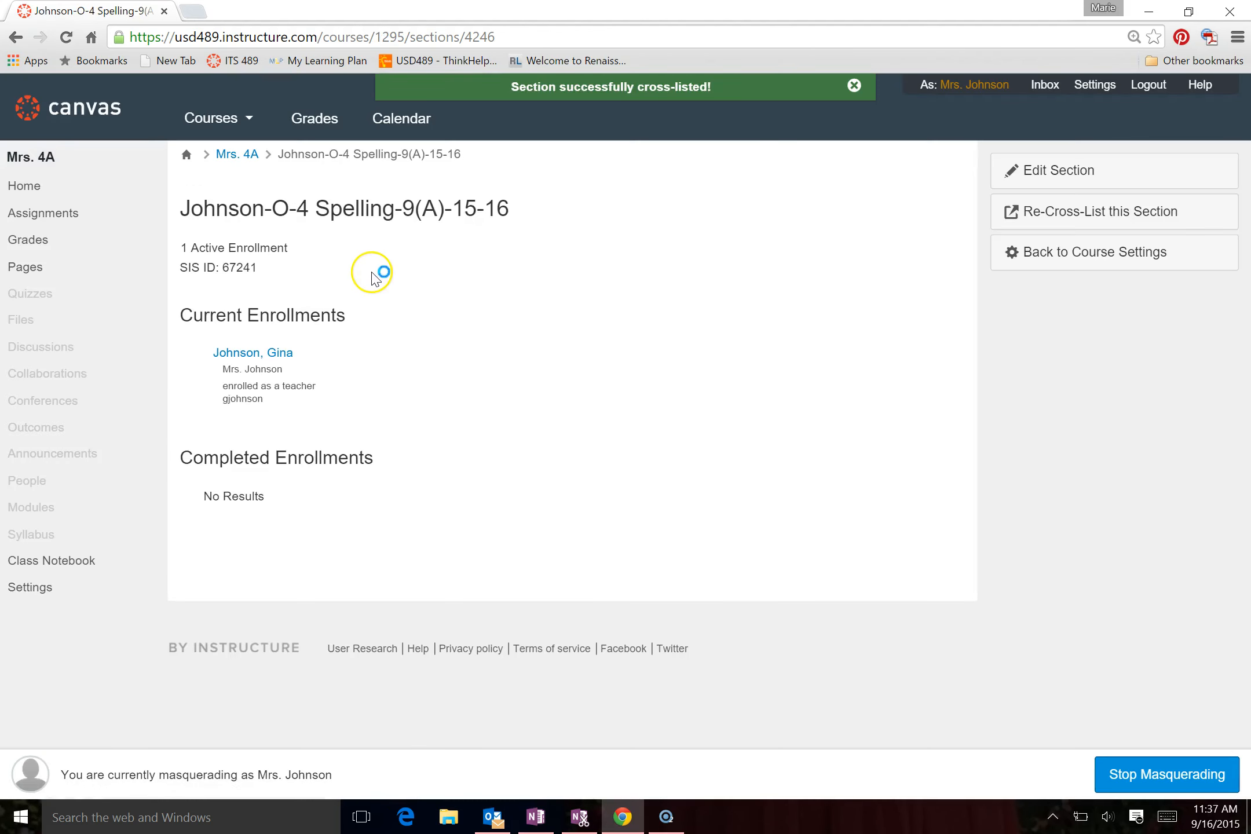
Open the 4th Grade-30(A)-15-16 course and examine its people roster
{"action": "mouse_move", "coordinate": [217, 119]}
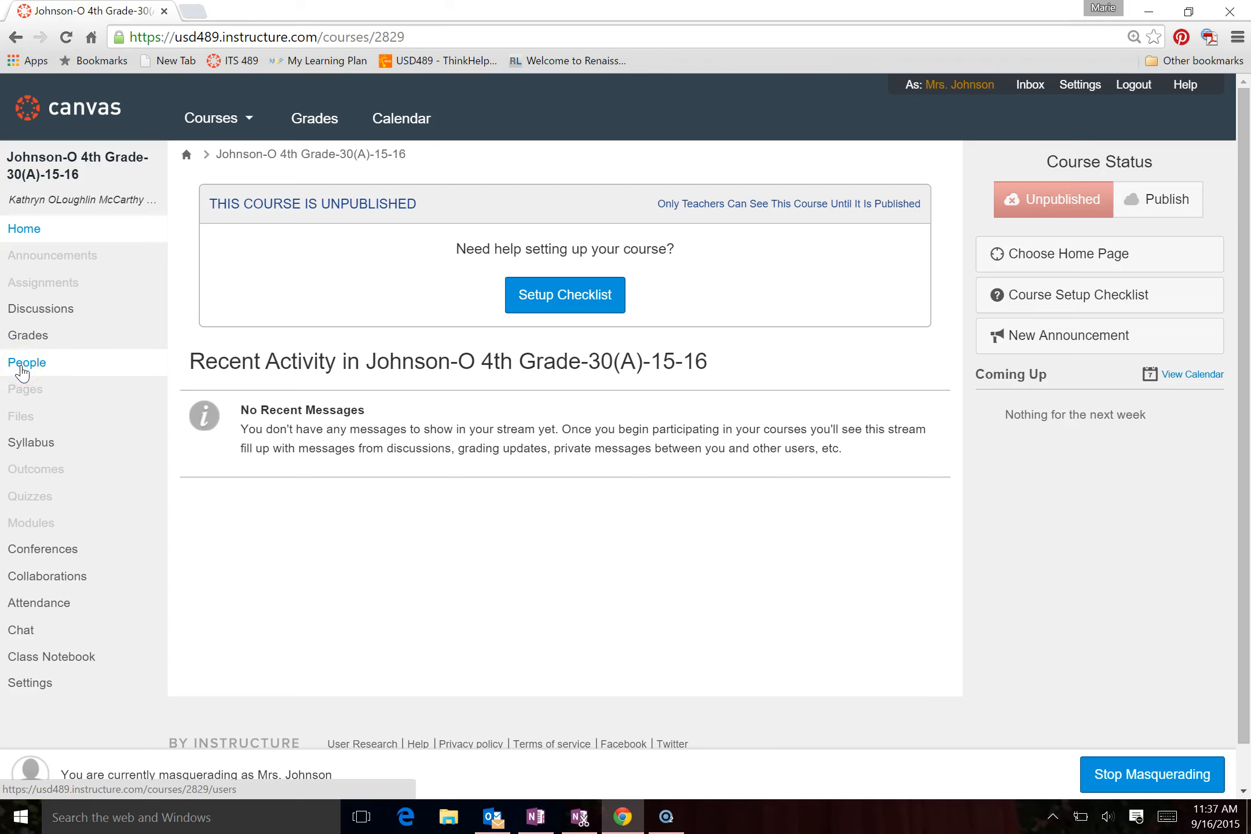
{"action": "left_click", "coordinate": [22, 370]}
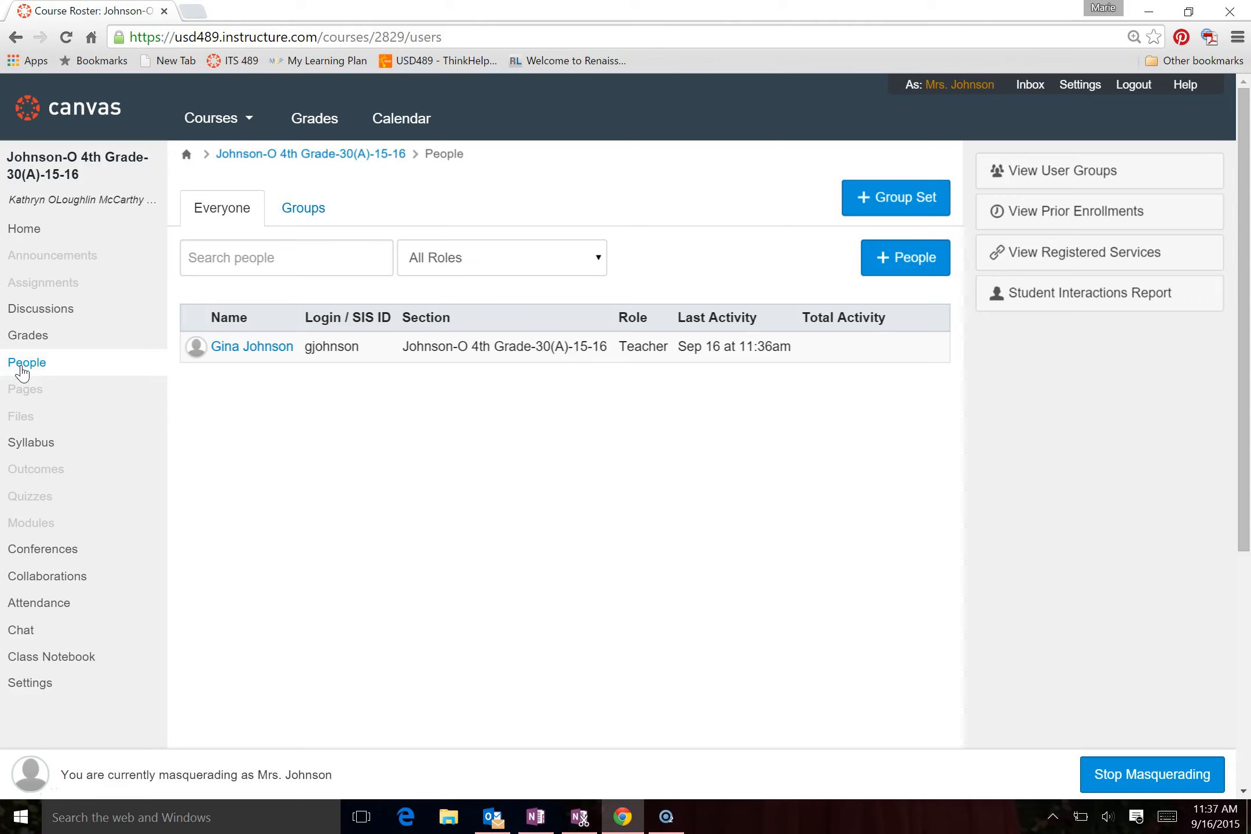
{"action": "left_click", "coordinate": [25, 368]}
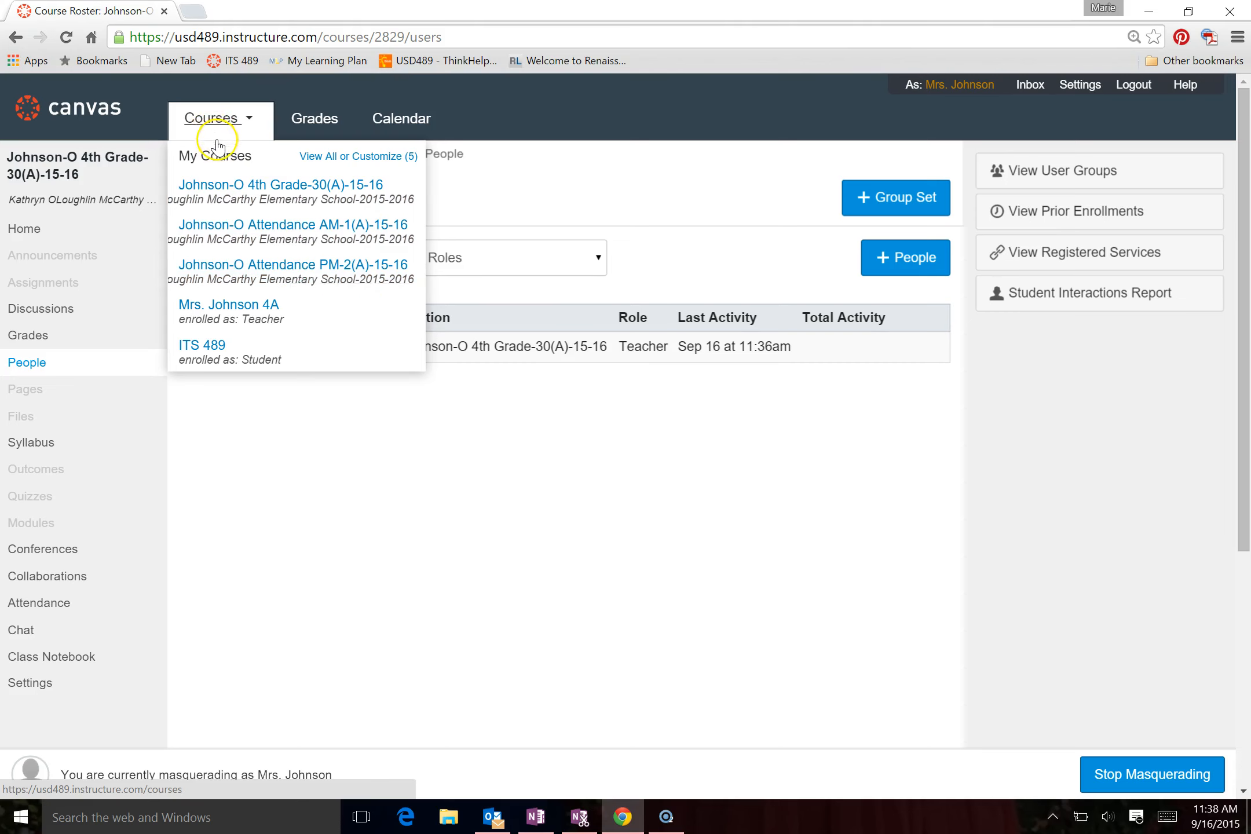
Mark the teacher's 4A course as a favorite in the full course list and check the courses menu from the dashboard
{"action": "left_click", "coordinate": [356, 157]}
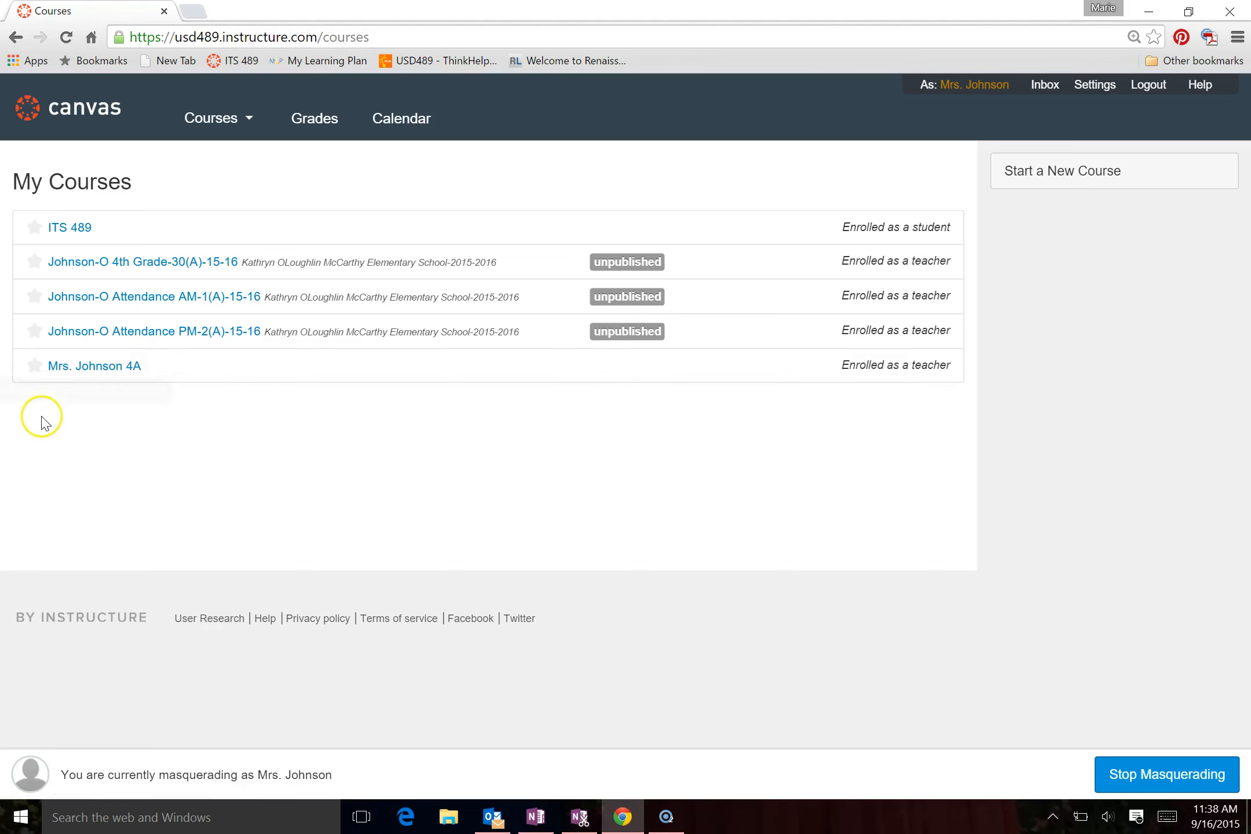
{"action": "left_click", "coordinate": [36, 365]}
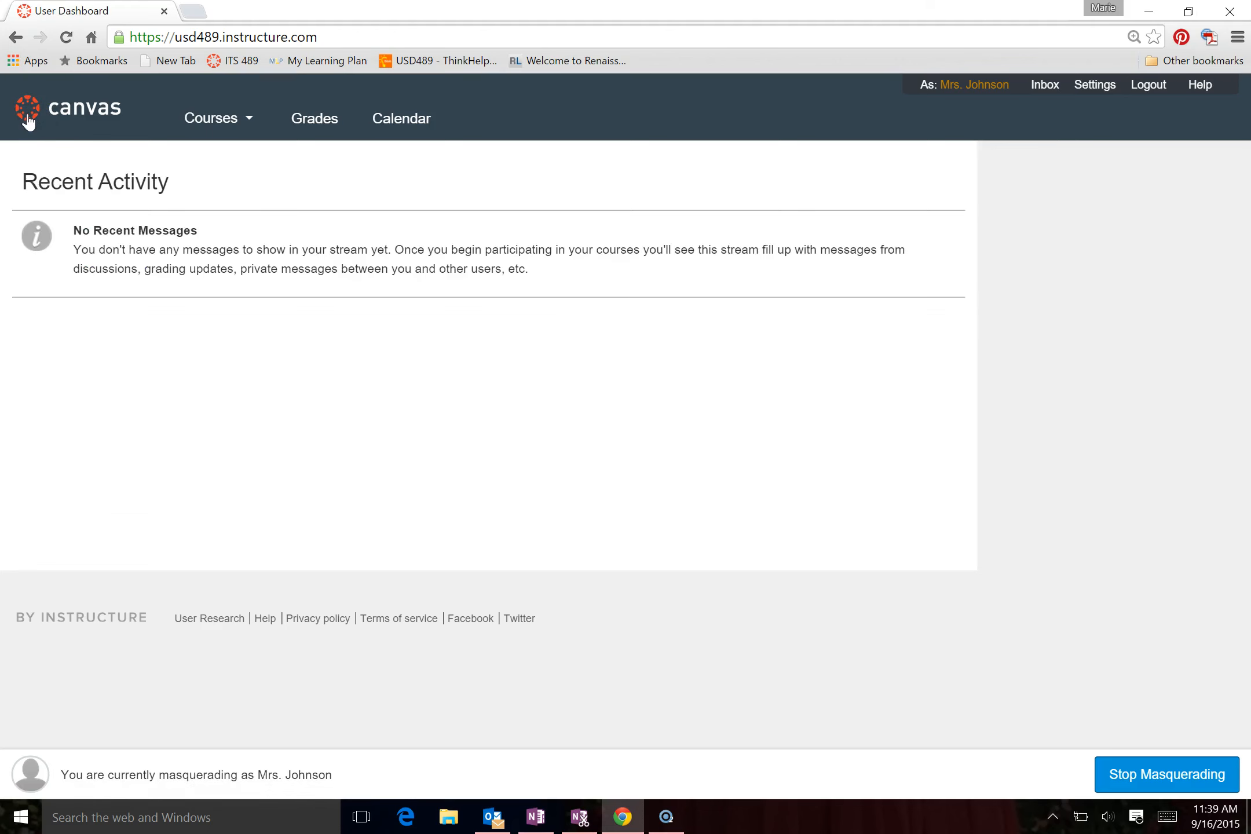
{"action": "left_click", "coordinate": [221, 119]}
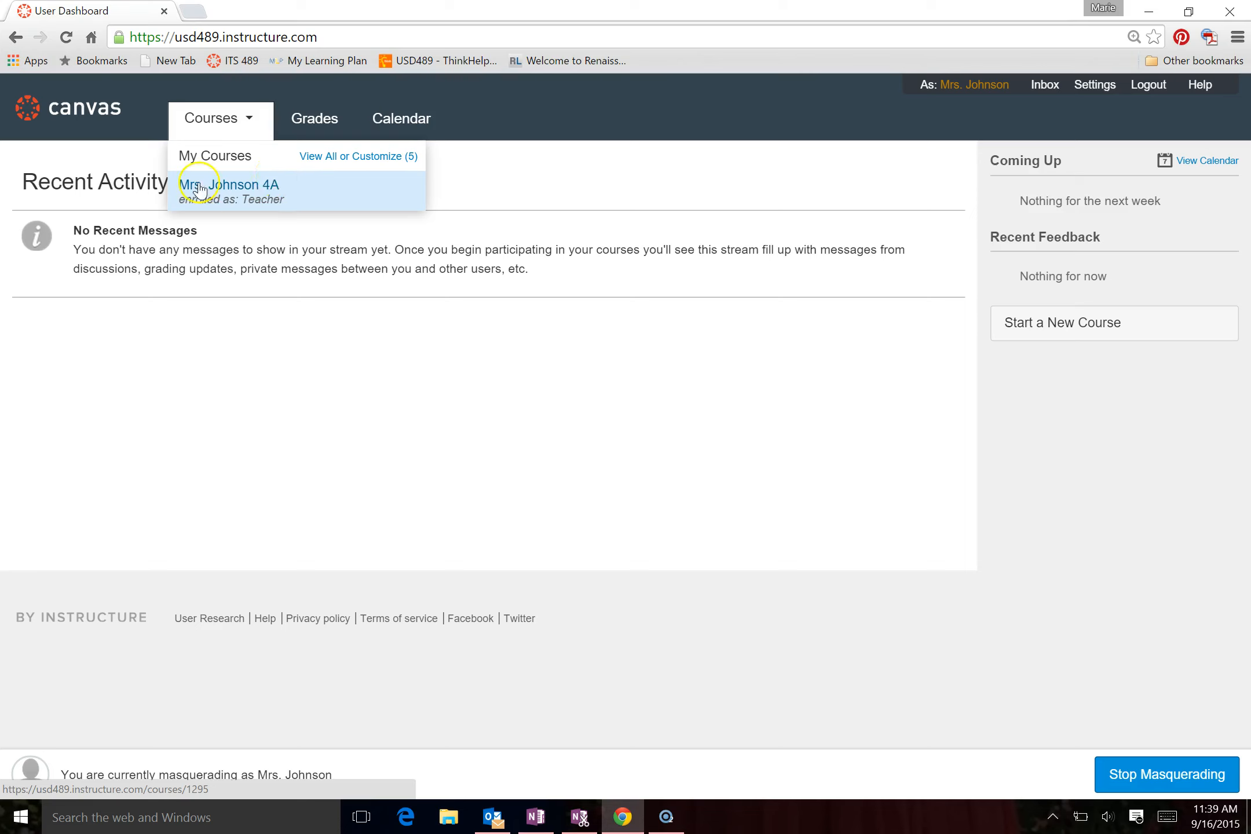
Add ITS 489 to the favorite courses as well and return to the dashboard to check the courses menu
{"action": "left_click", "coordinate": [340, 157]}
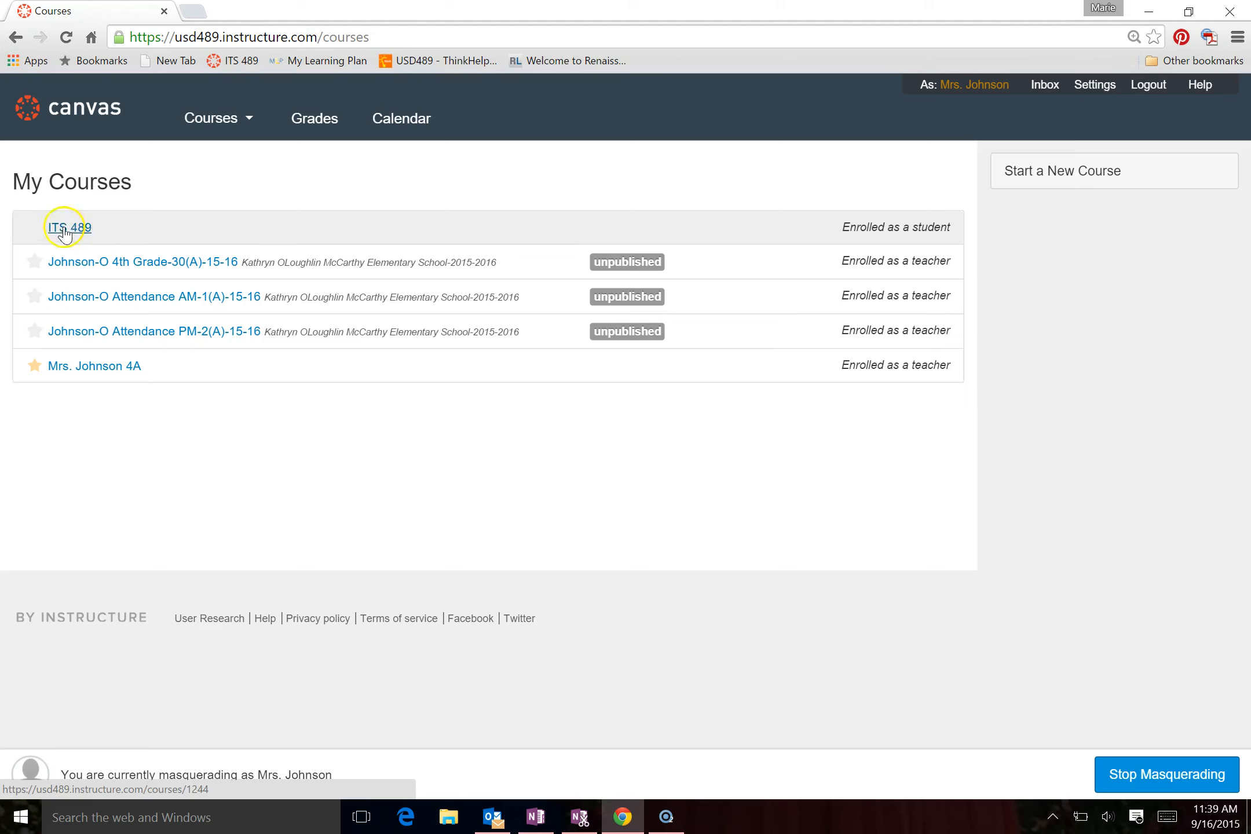
{"action": "left_click", "coordinate": [35, 235]}
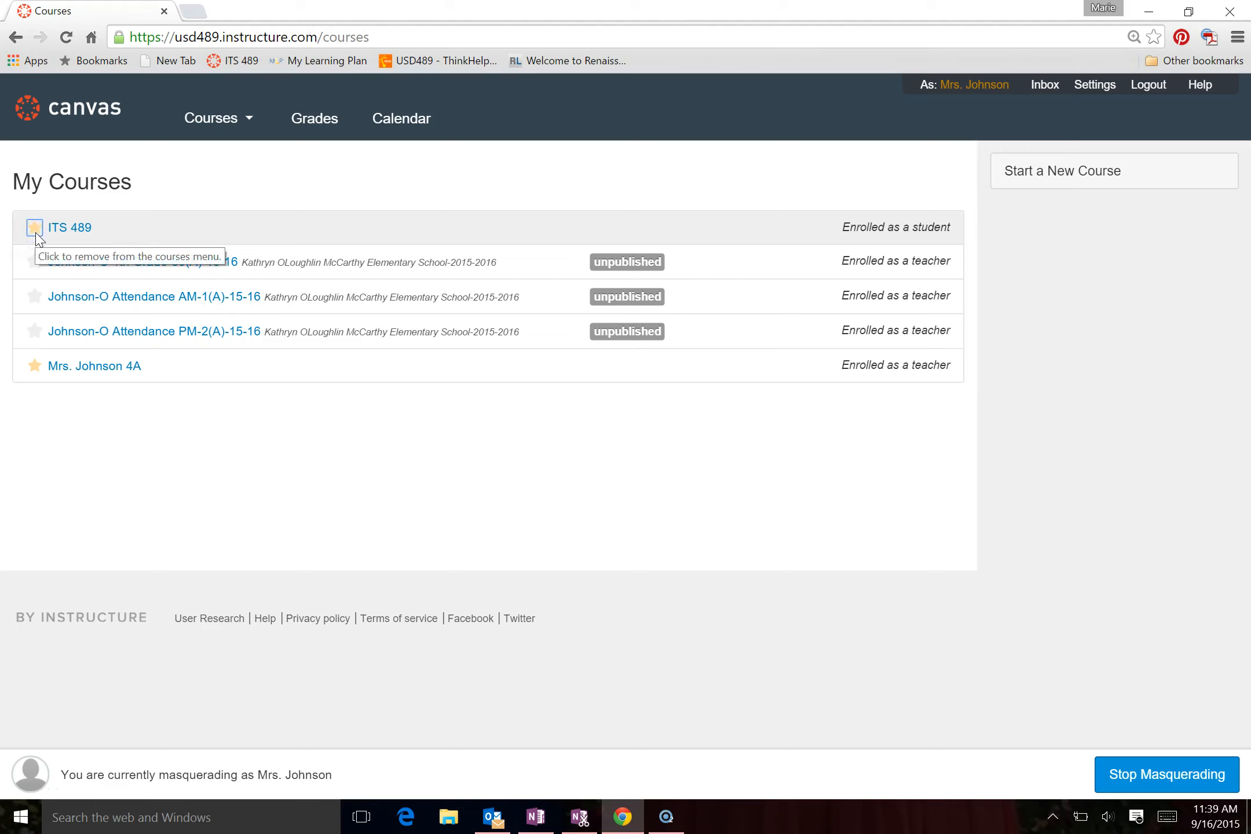
{"action": "left_click", "coordinate": [74, 115]}
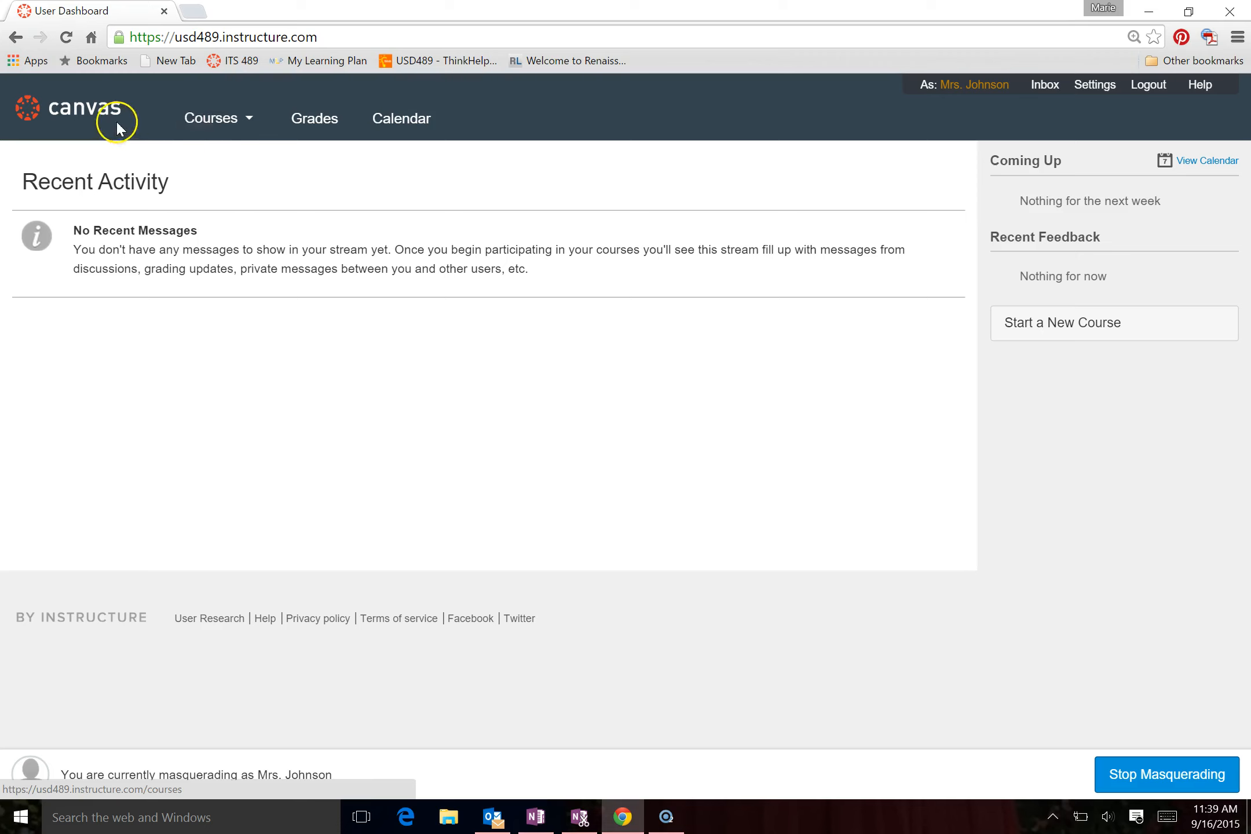
{"action": "mouse_move", "coordinate": [217, 126]}
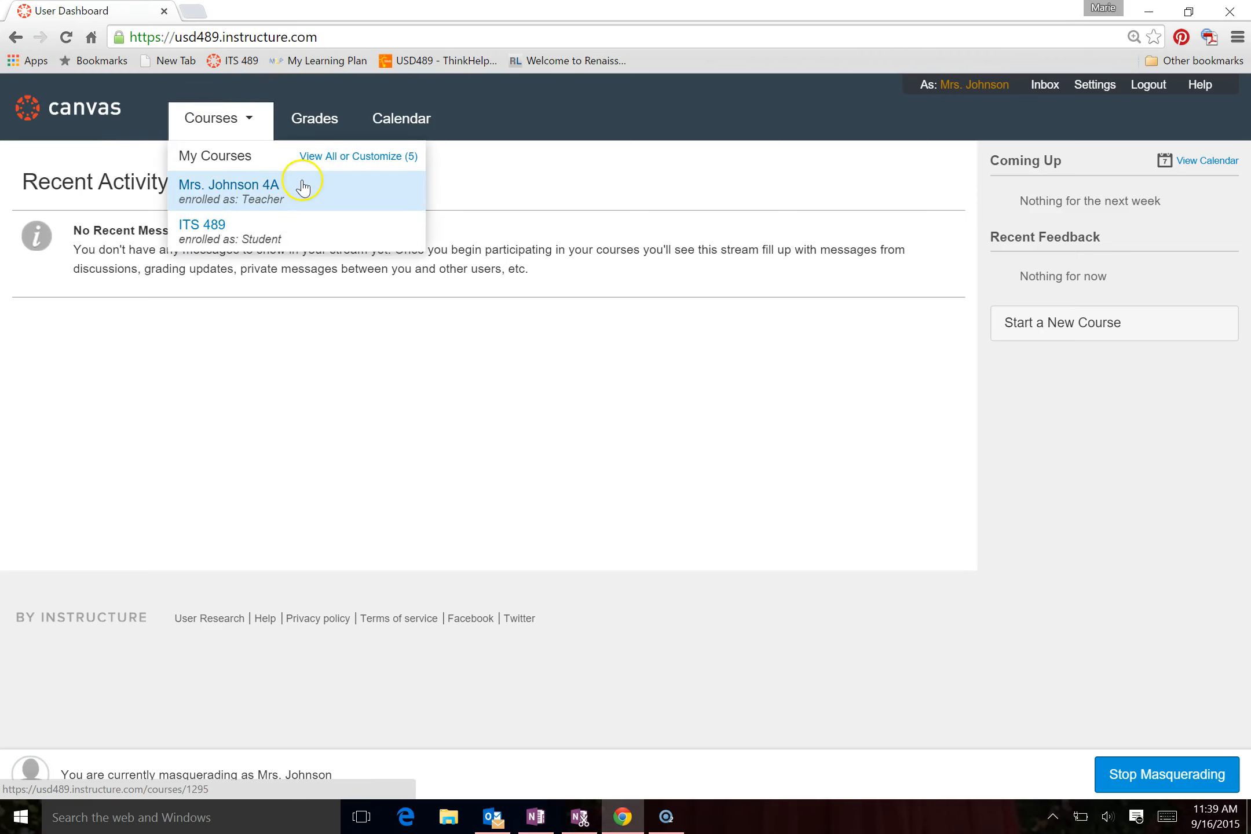